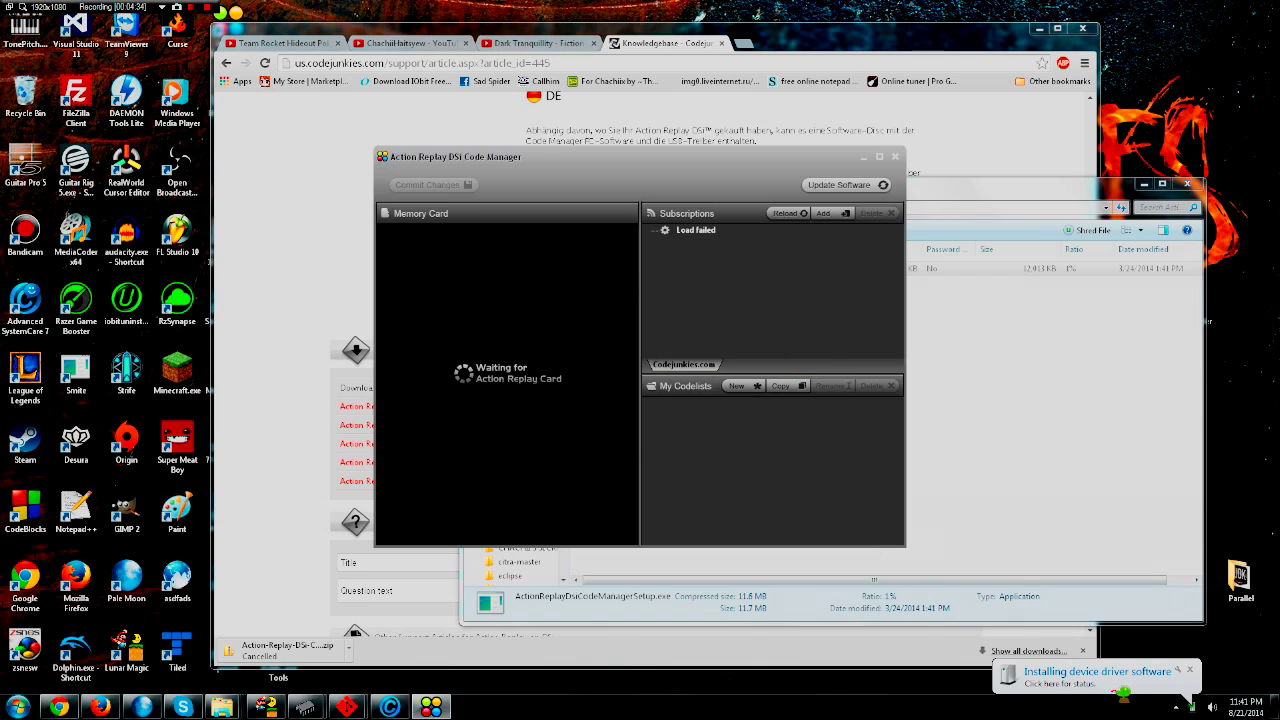
Finish installing the DSi AR HW Programmer Device driver without Windows Update, then close the completion notice.
click(1100, 675)
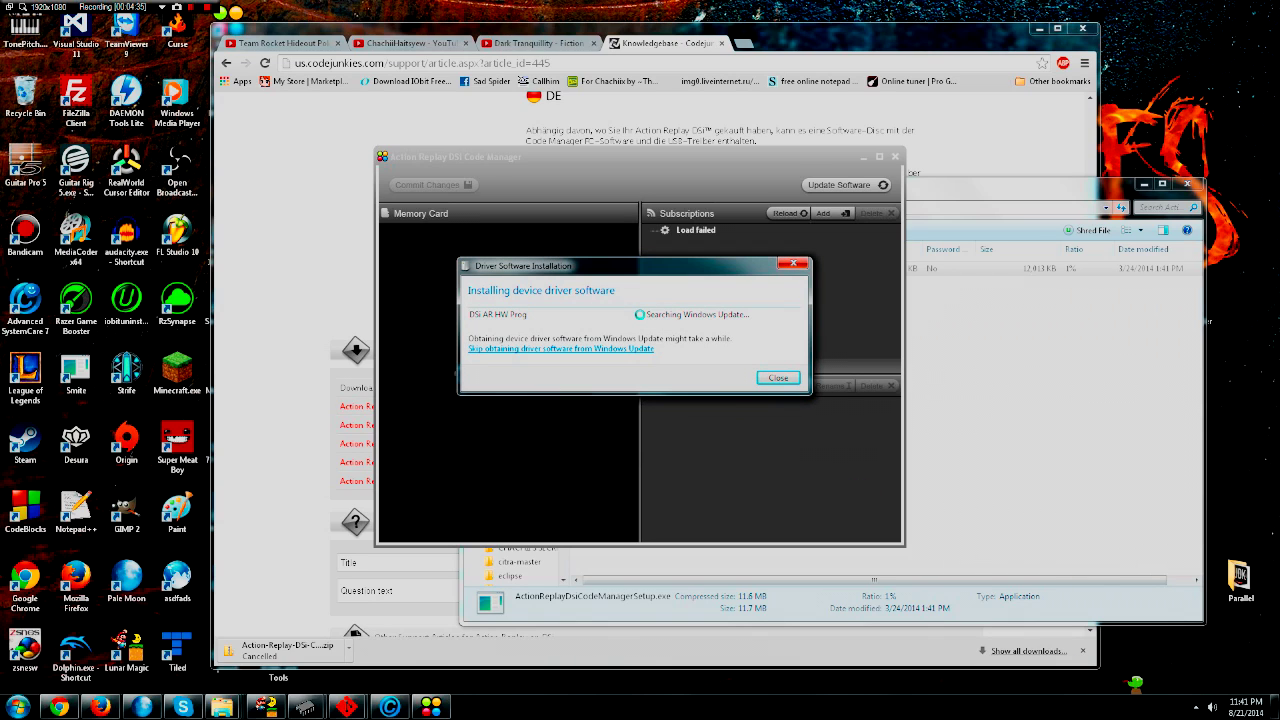
click(566, 350)
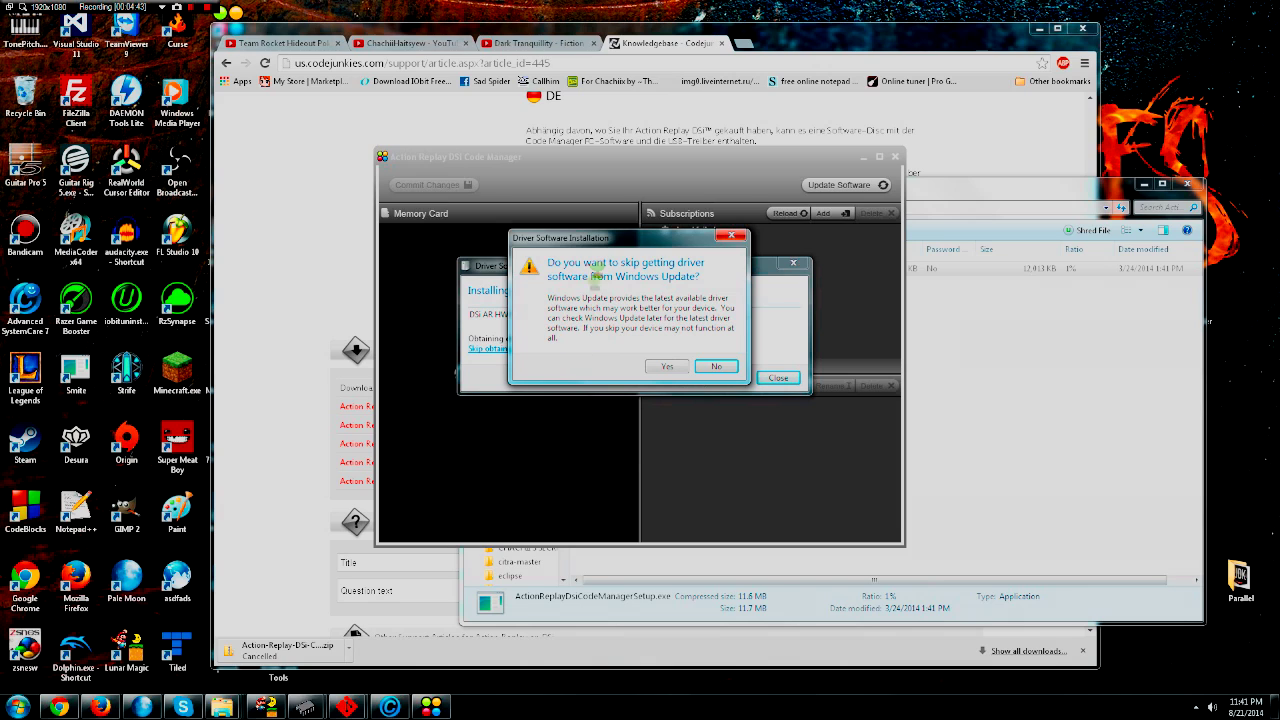
drag(610, 237, 744, 228)
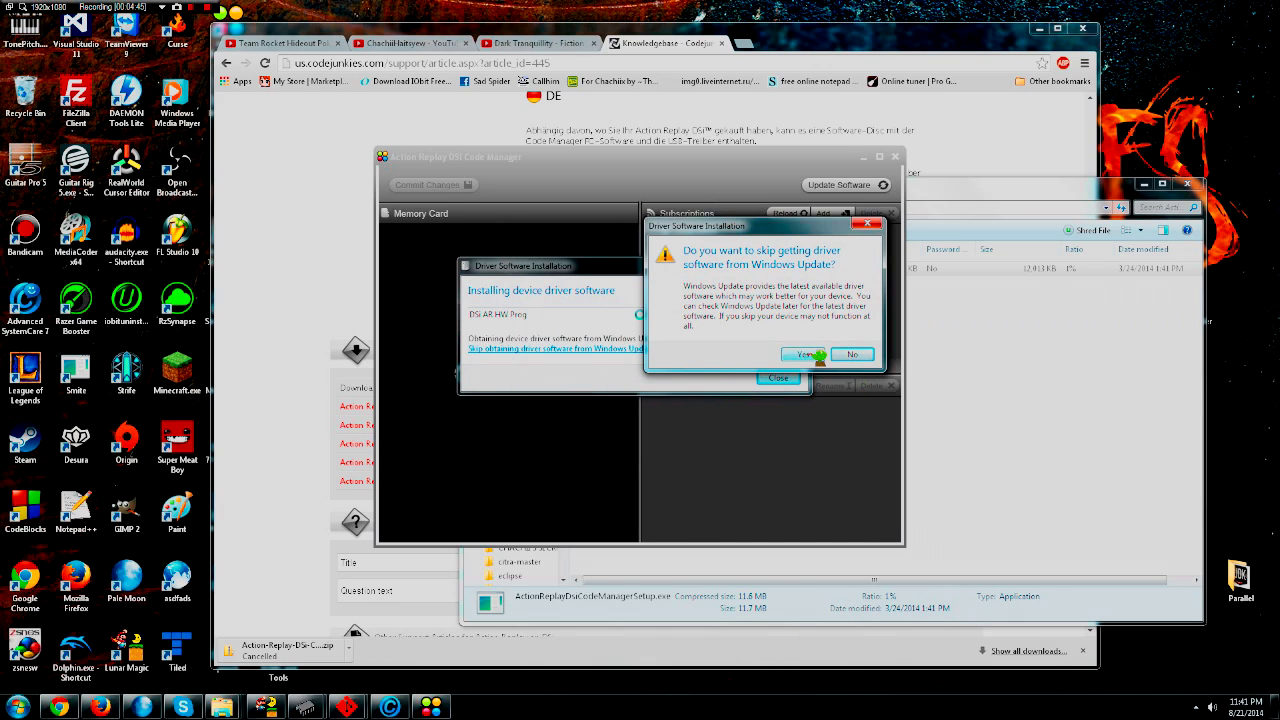
click(818, 368)
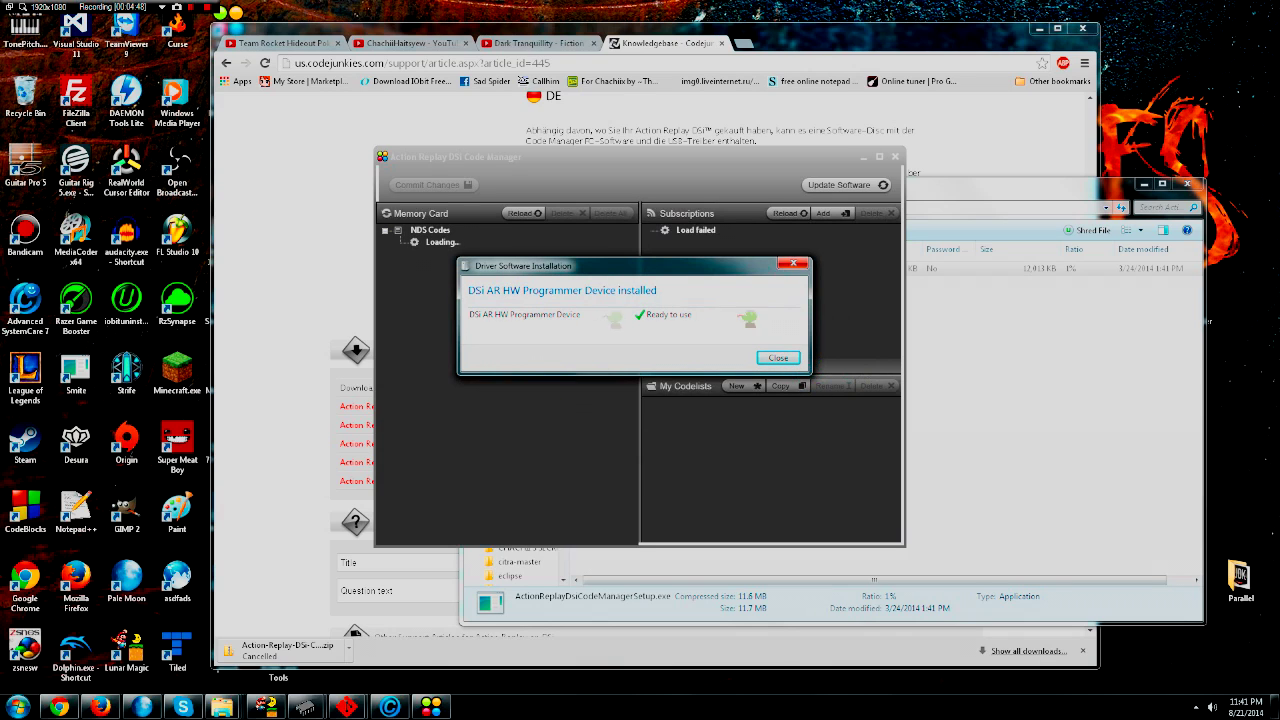
click(778, 360)
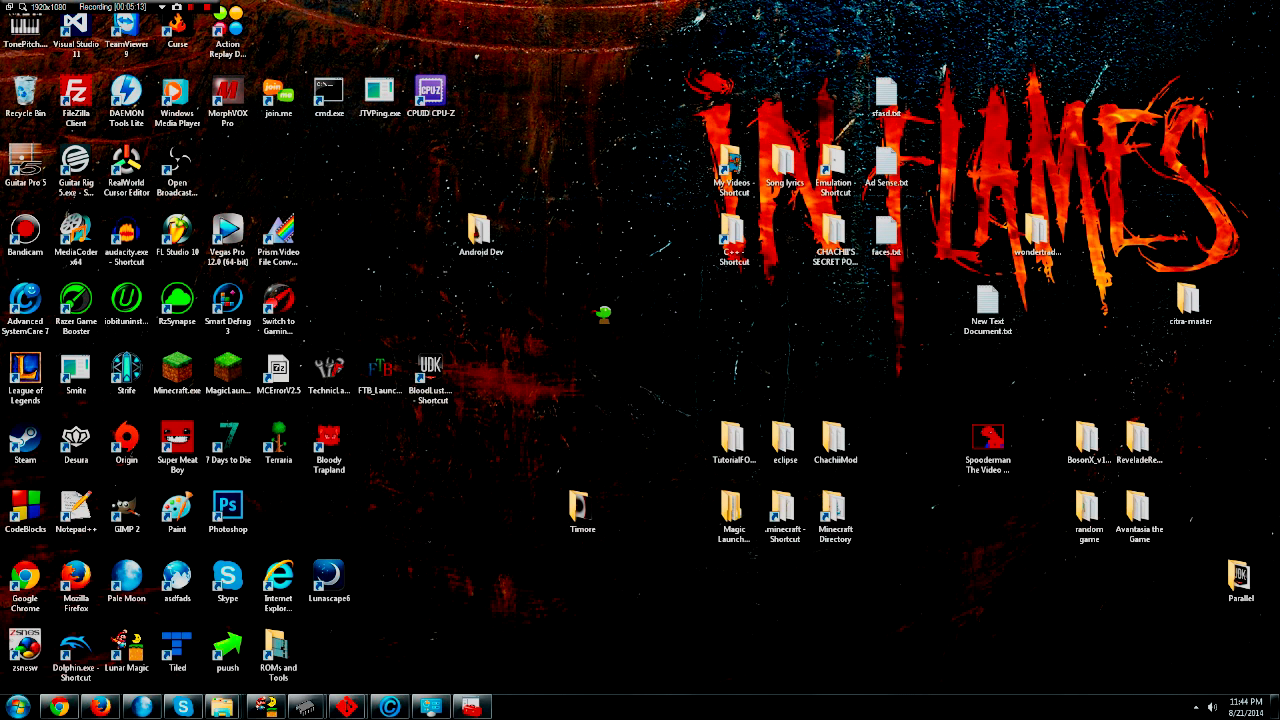
Check DSi AR HW Prog's Properties status (Code 28, drivers not installed), then close Device Manager.
click(471, 707)
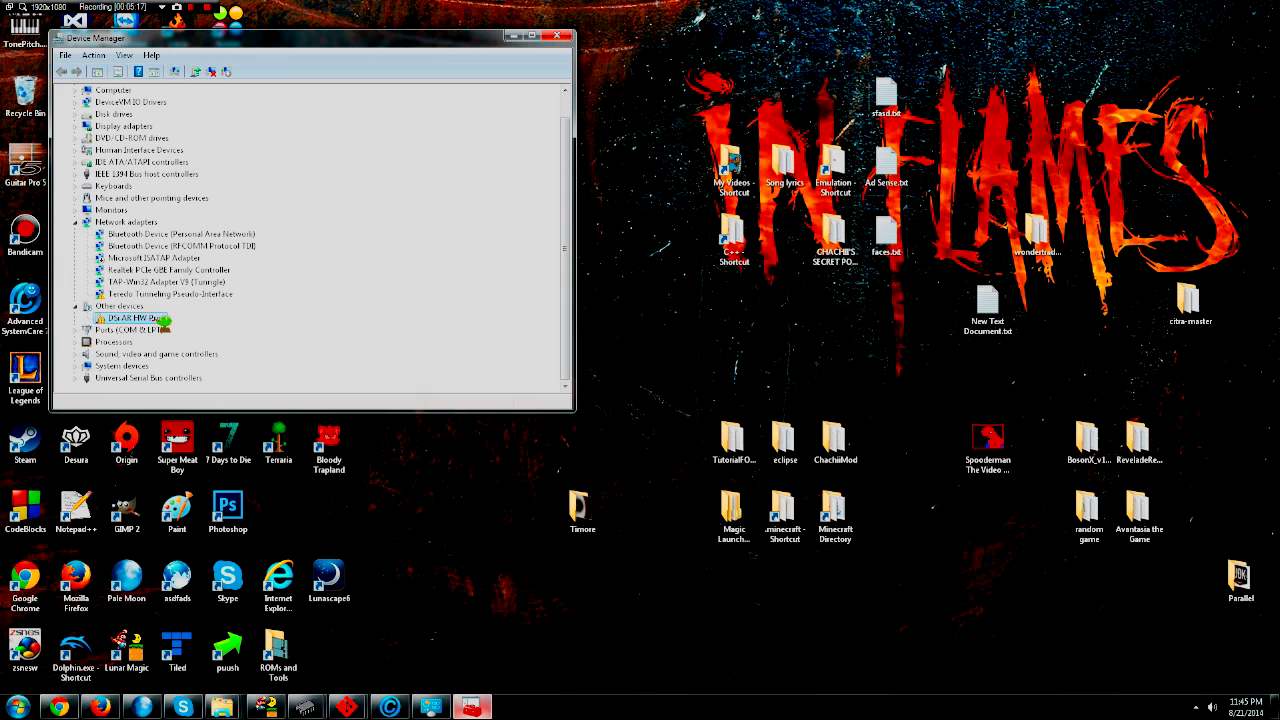
double_click(160, 318)
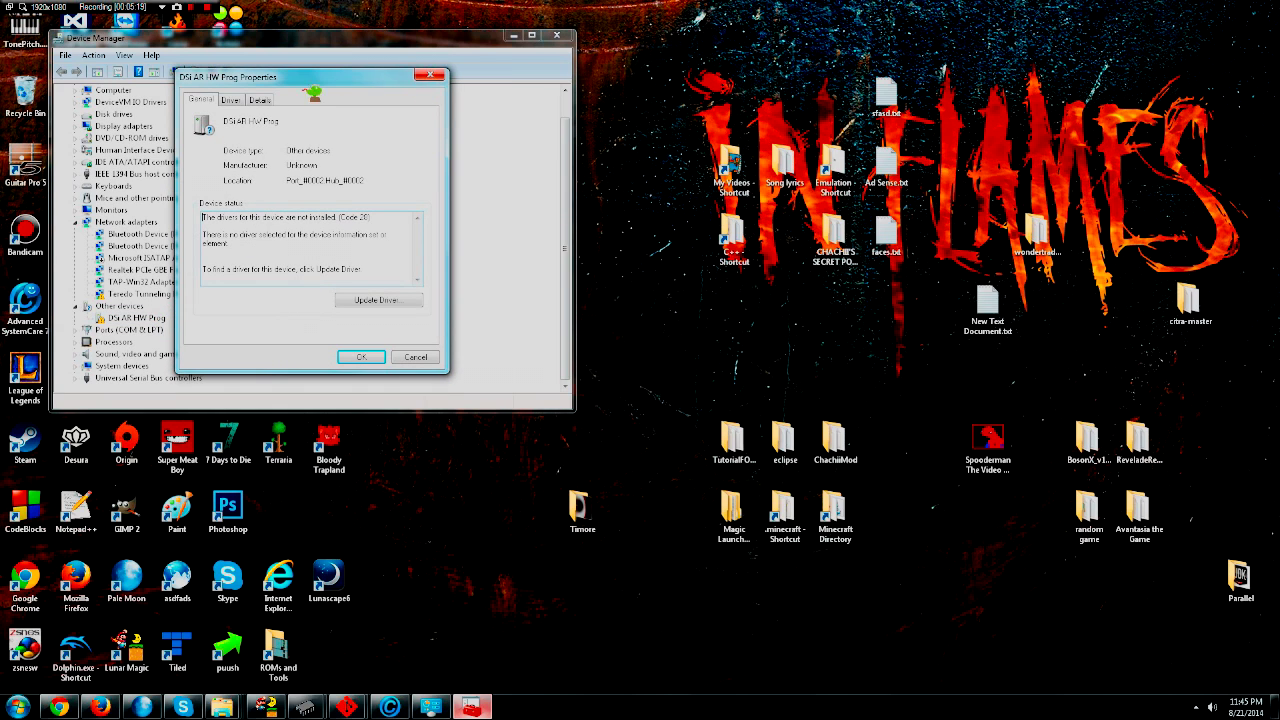
click(429, 74)
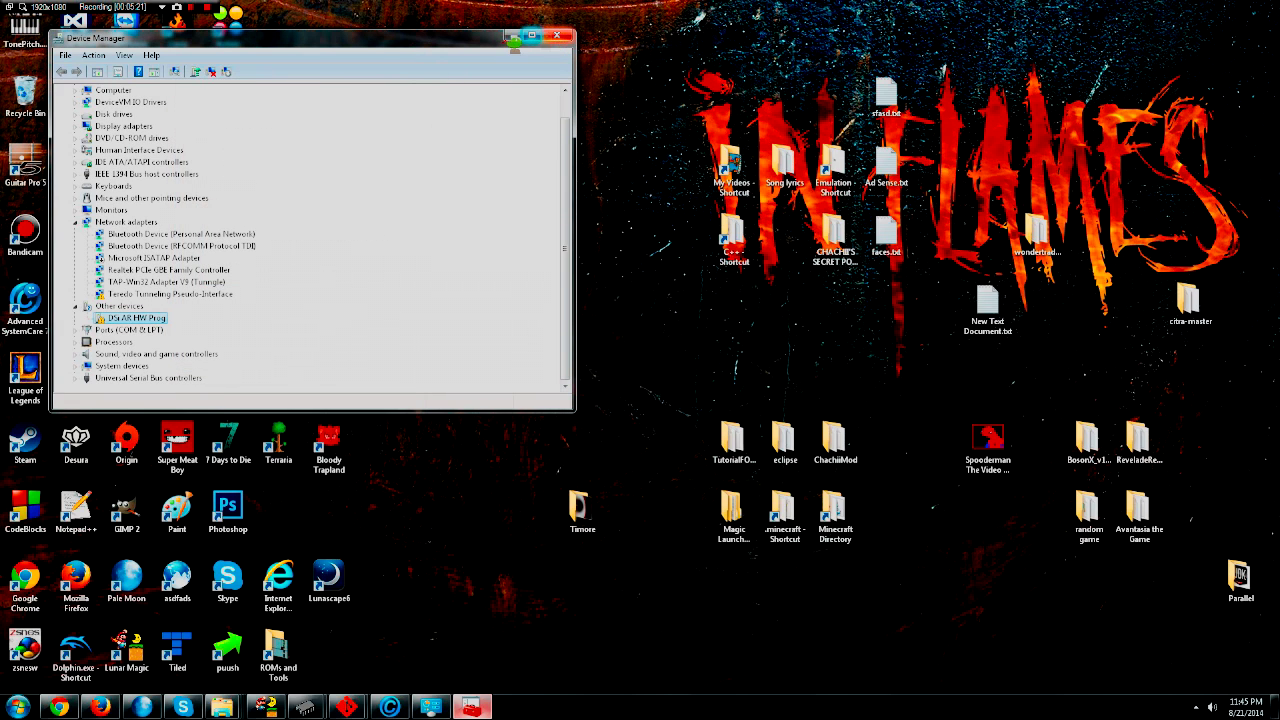
click(563, 37)
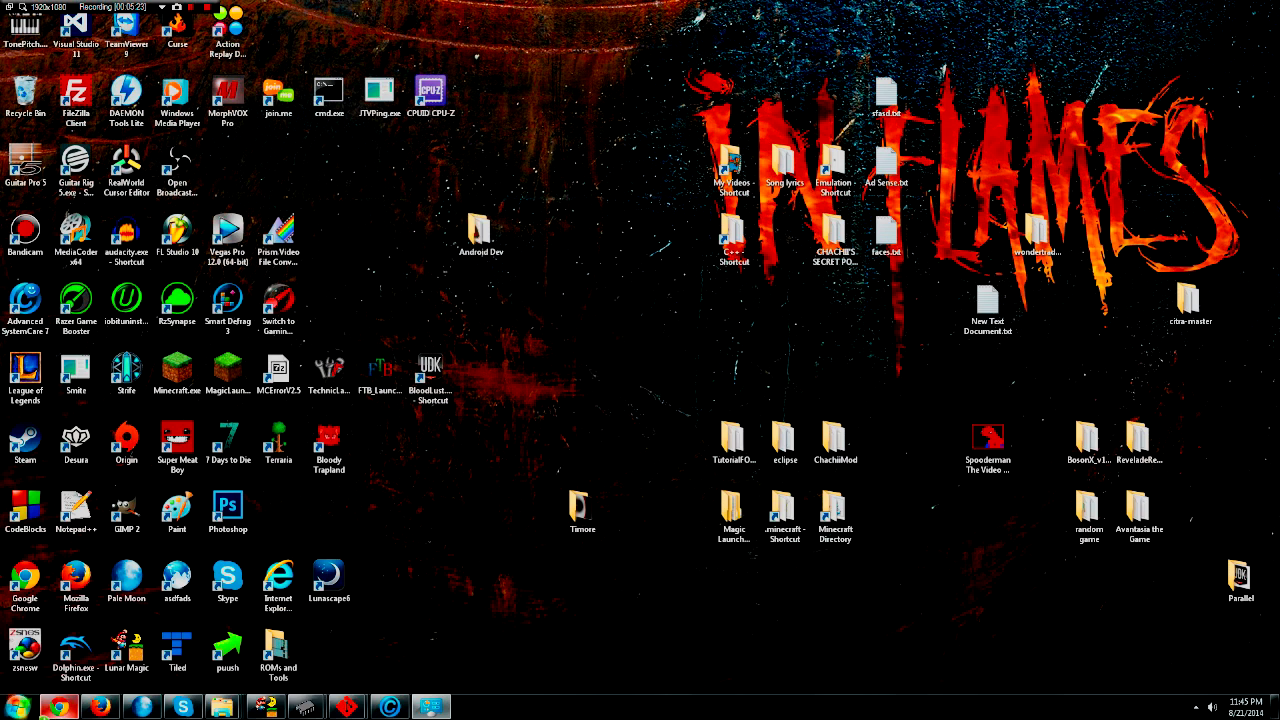
Close the System window and reopen Device Manager via Control Panel > System and Security > System, selecting Other devices.
click(432, 707)
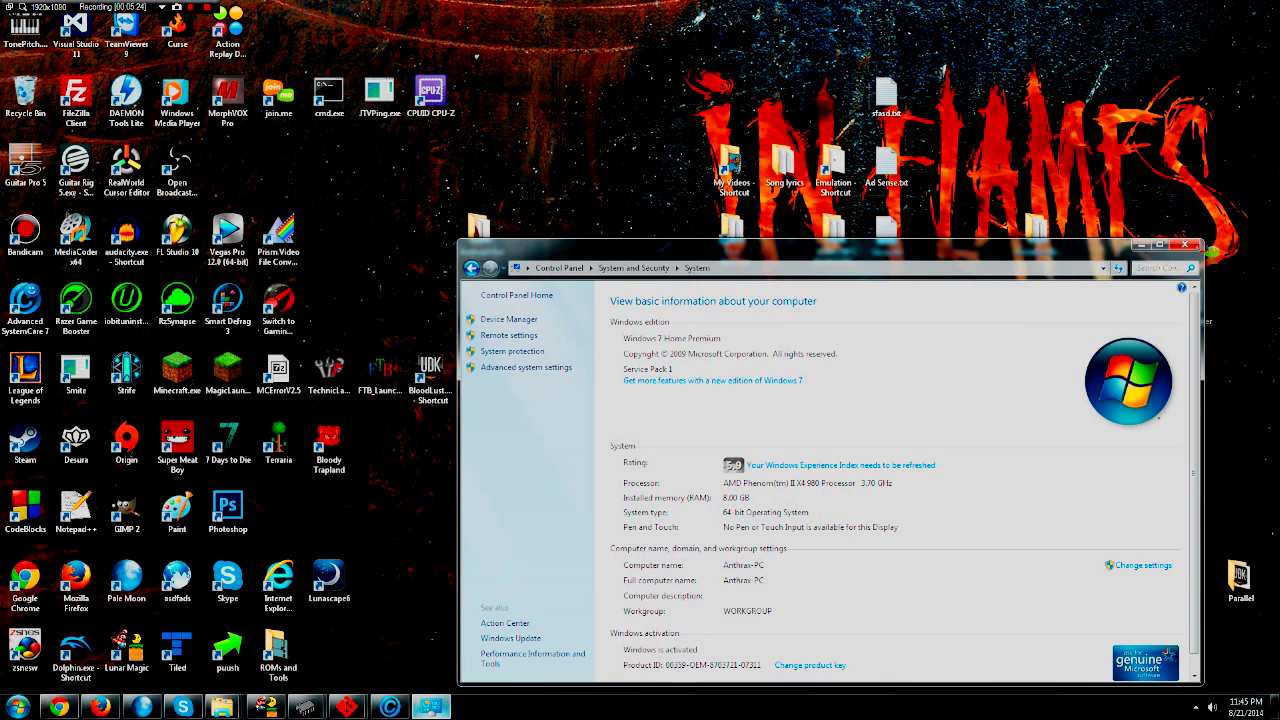
click(1203, 245)
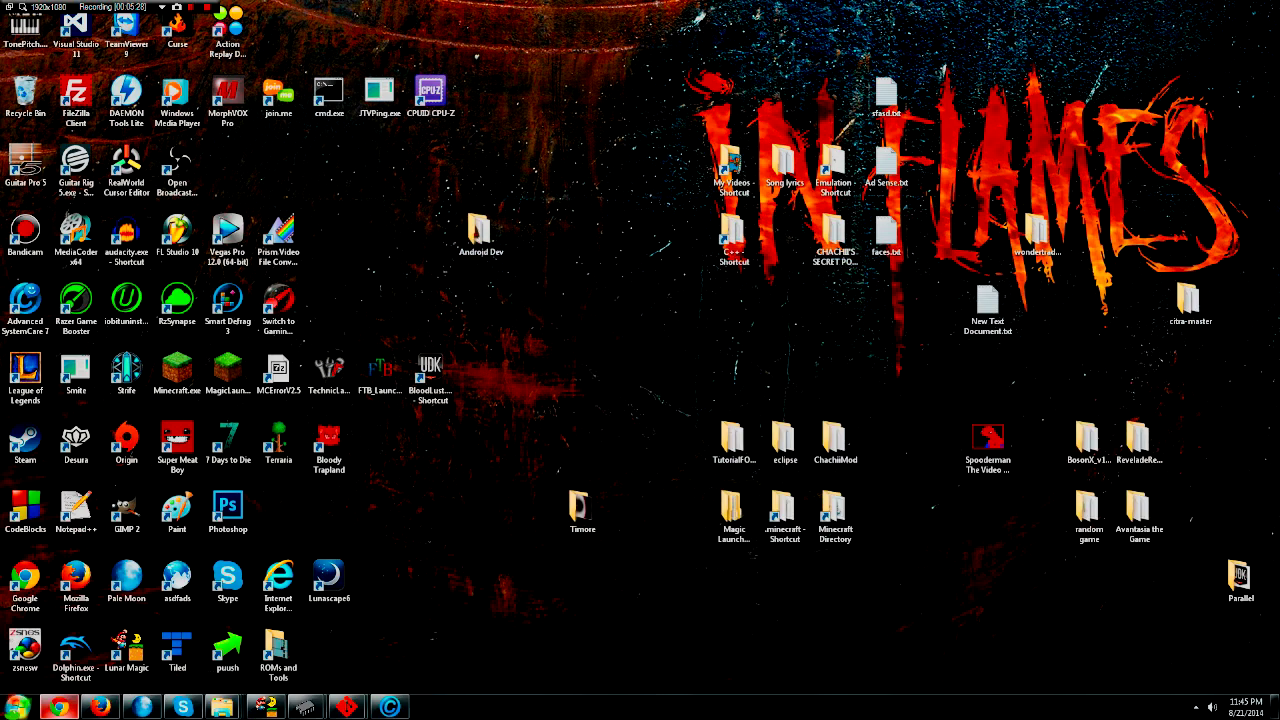
click(17, 707)
click(222, 456)
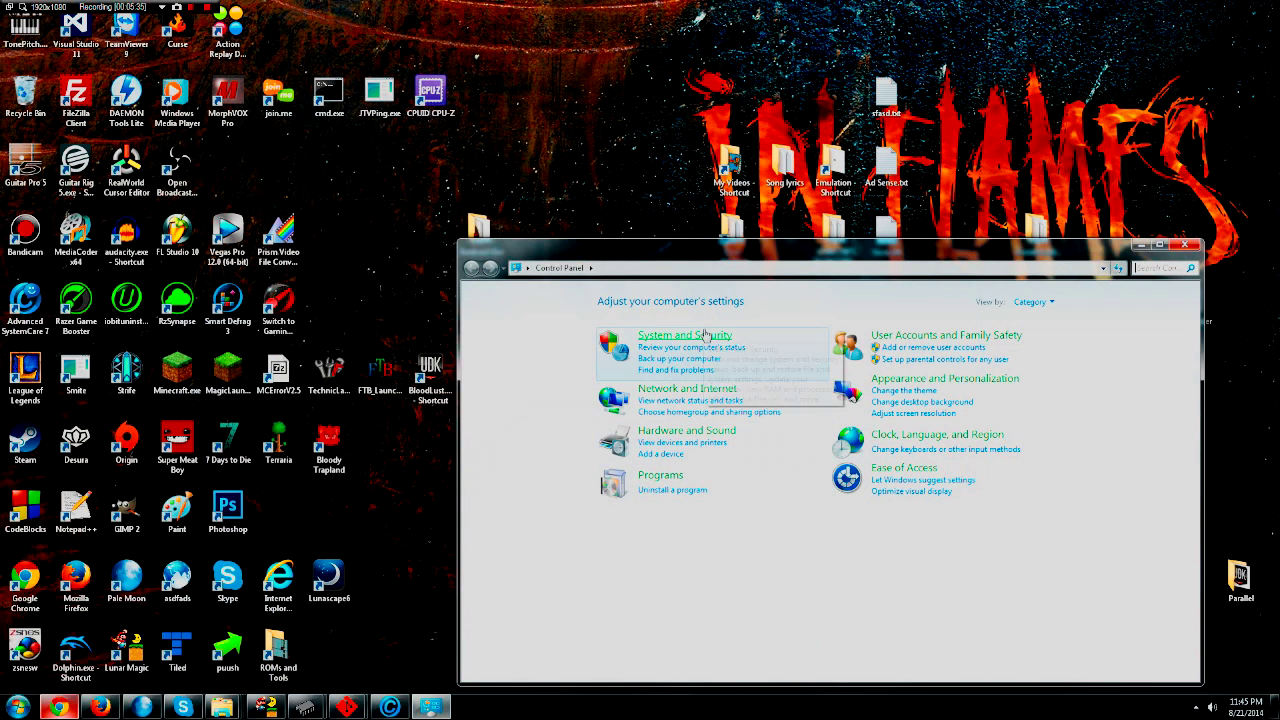
click(706, 335)
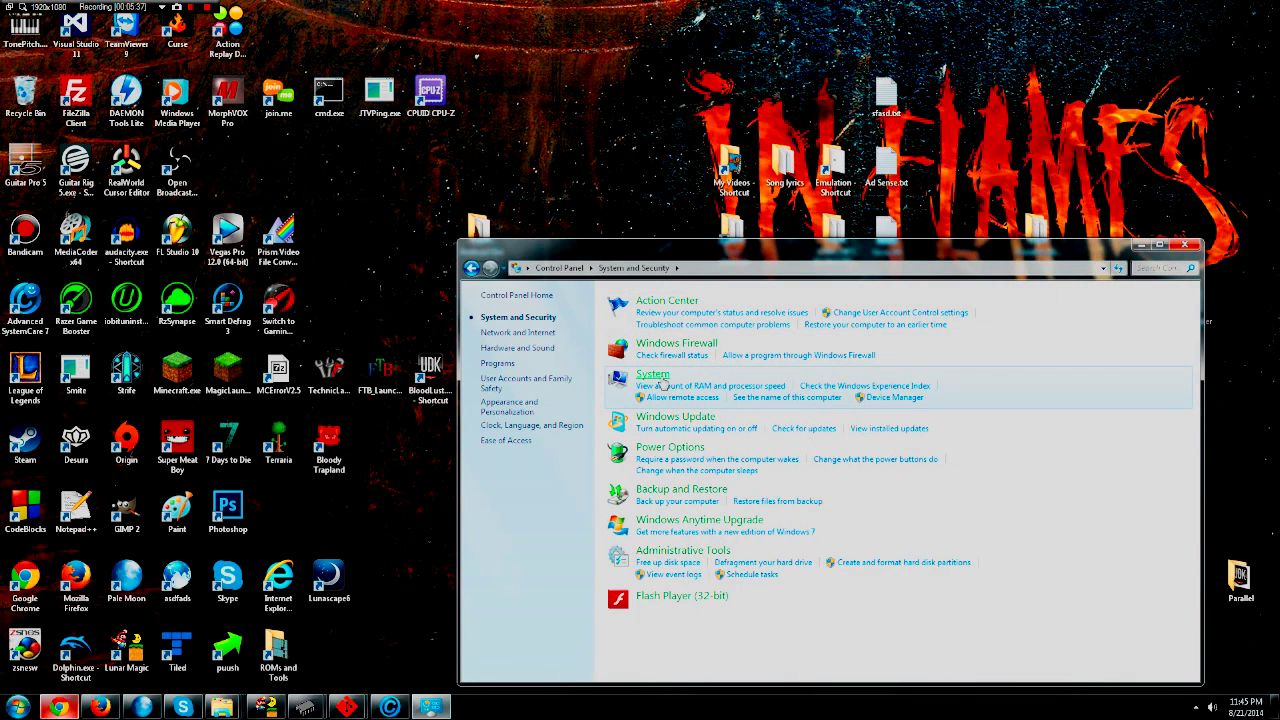
click(660, 378)
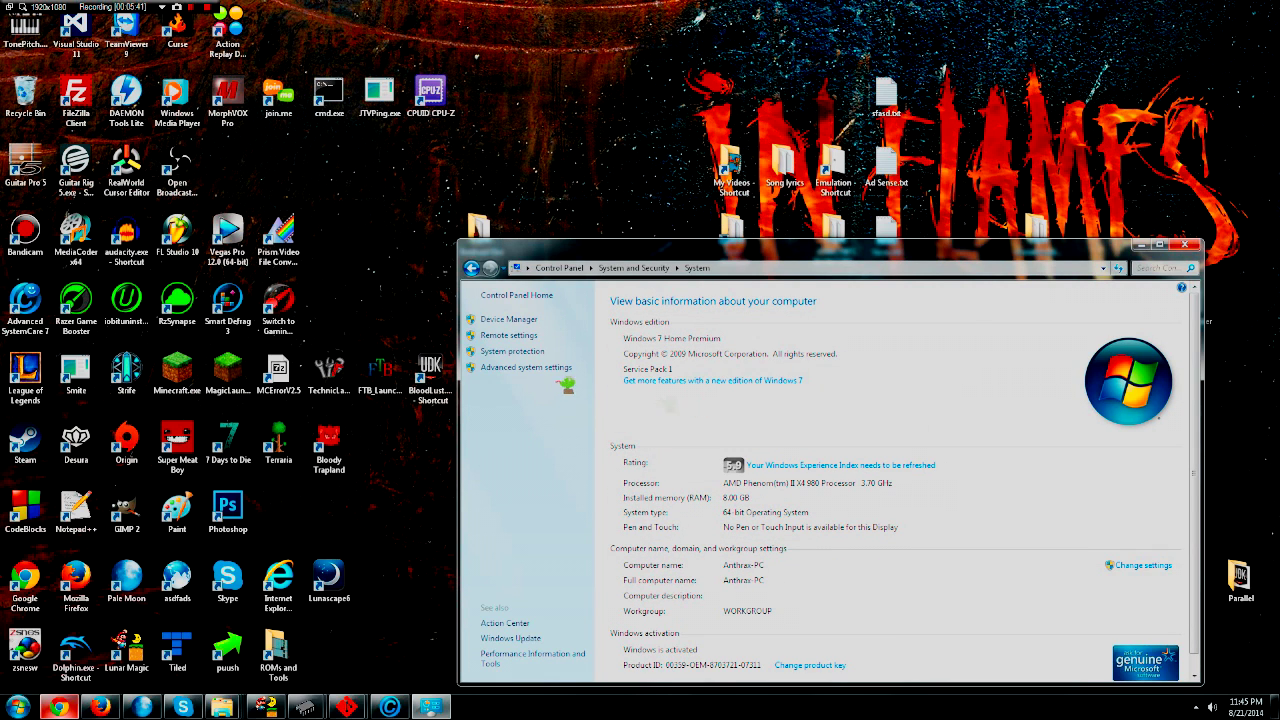
click(510, 324)
click(127, 331)
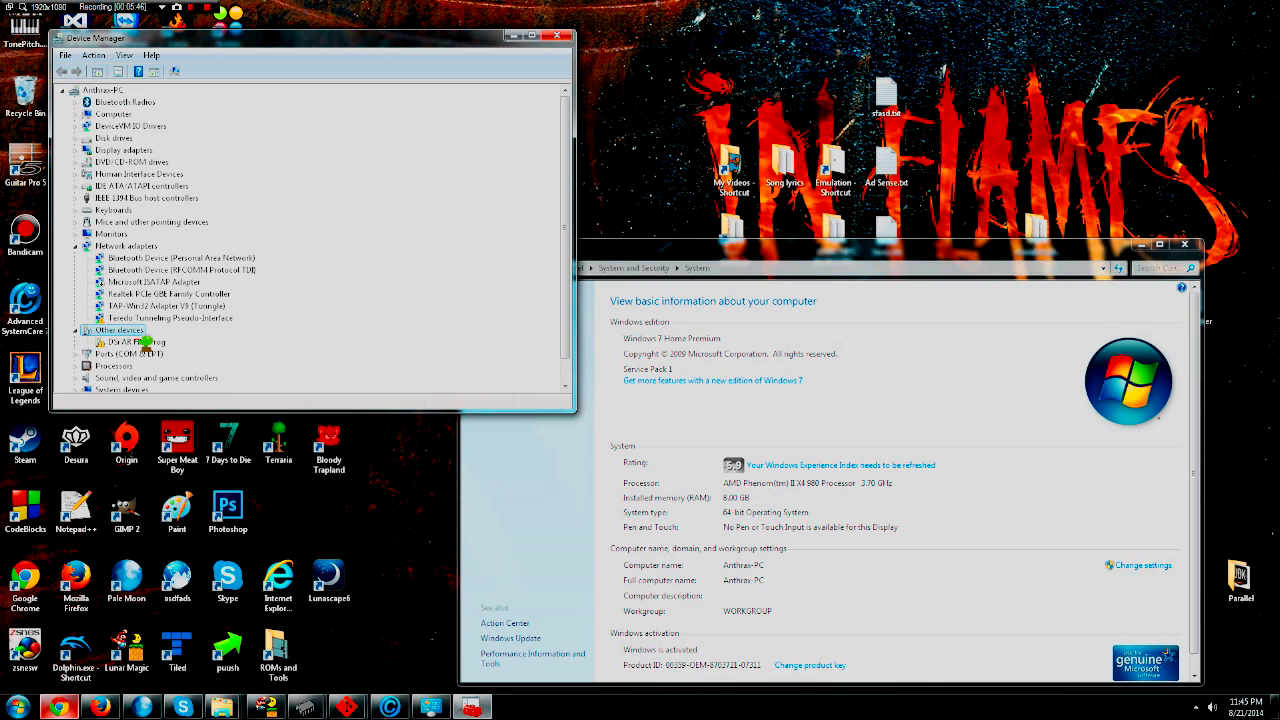
Start a manual driver update for DSi AR HW Prog, choosing Have Disk from the all-devices list.
click(140, 342)
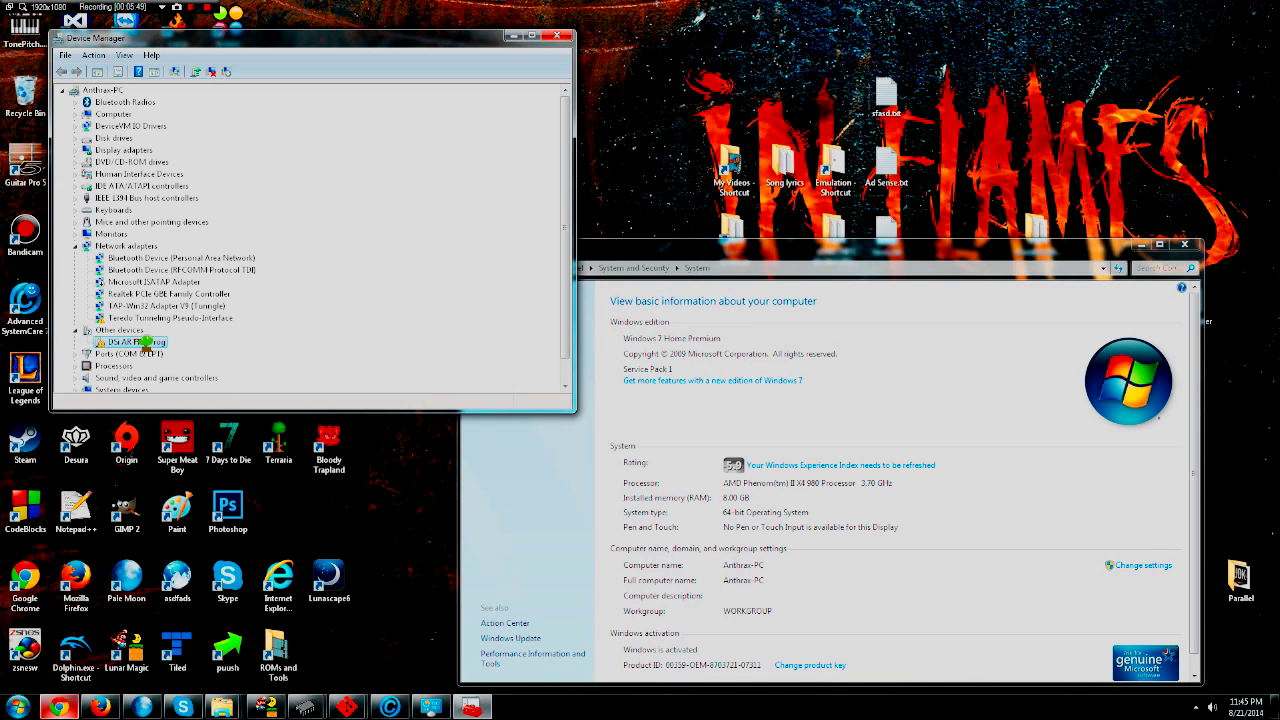
right_click(157, 344)
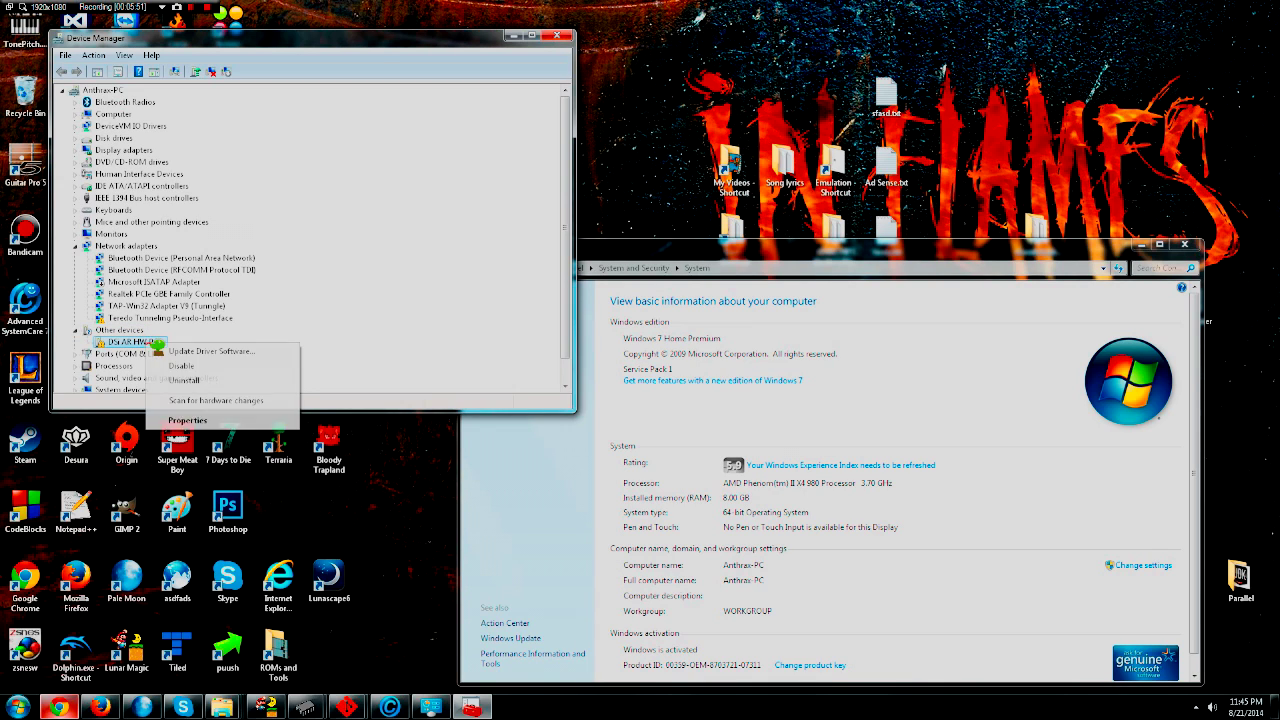
click(217, 355)
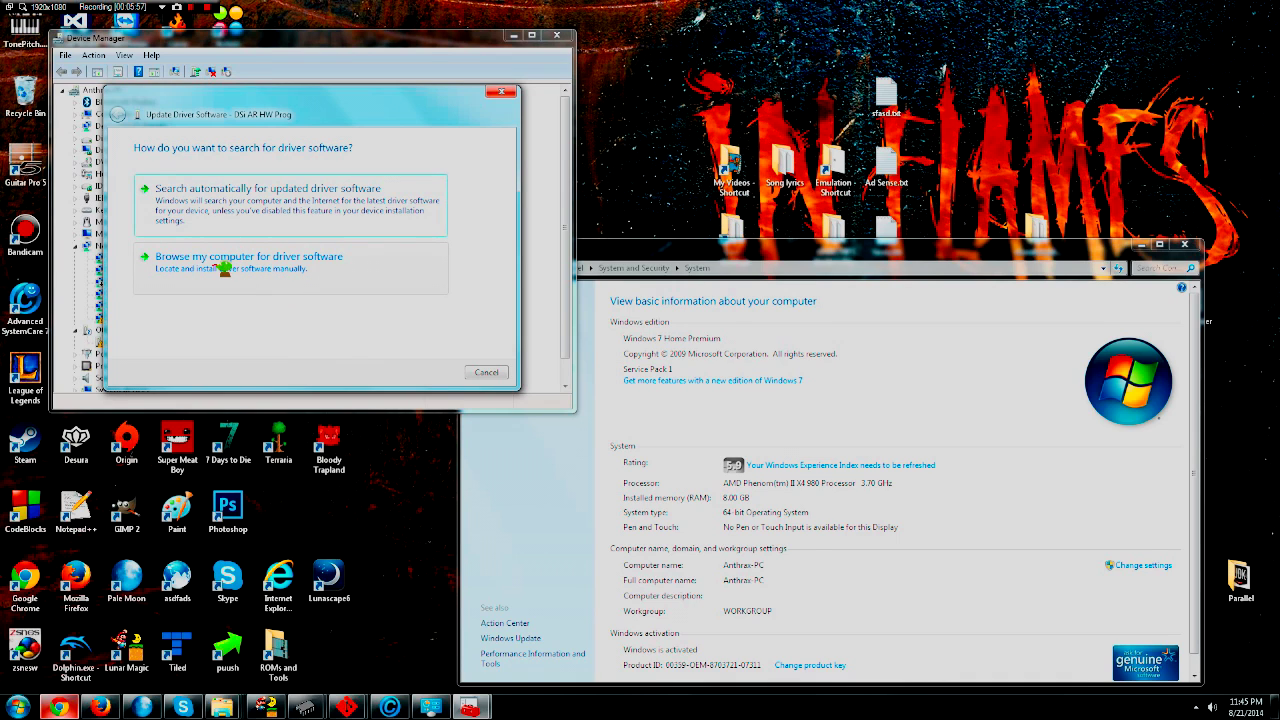
click(224, 268)
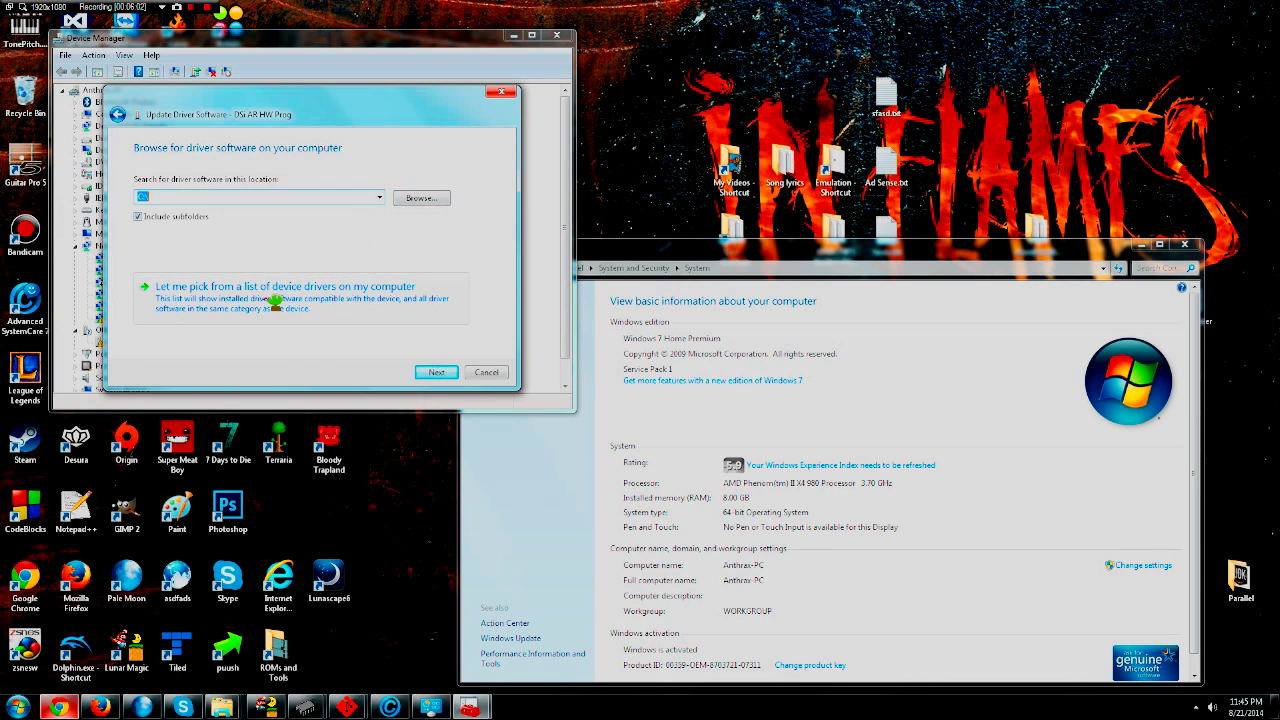
click(274, 303)
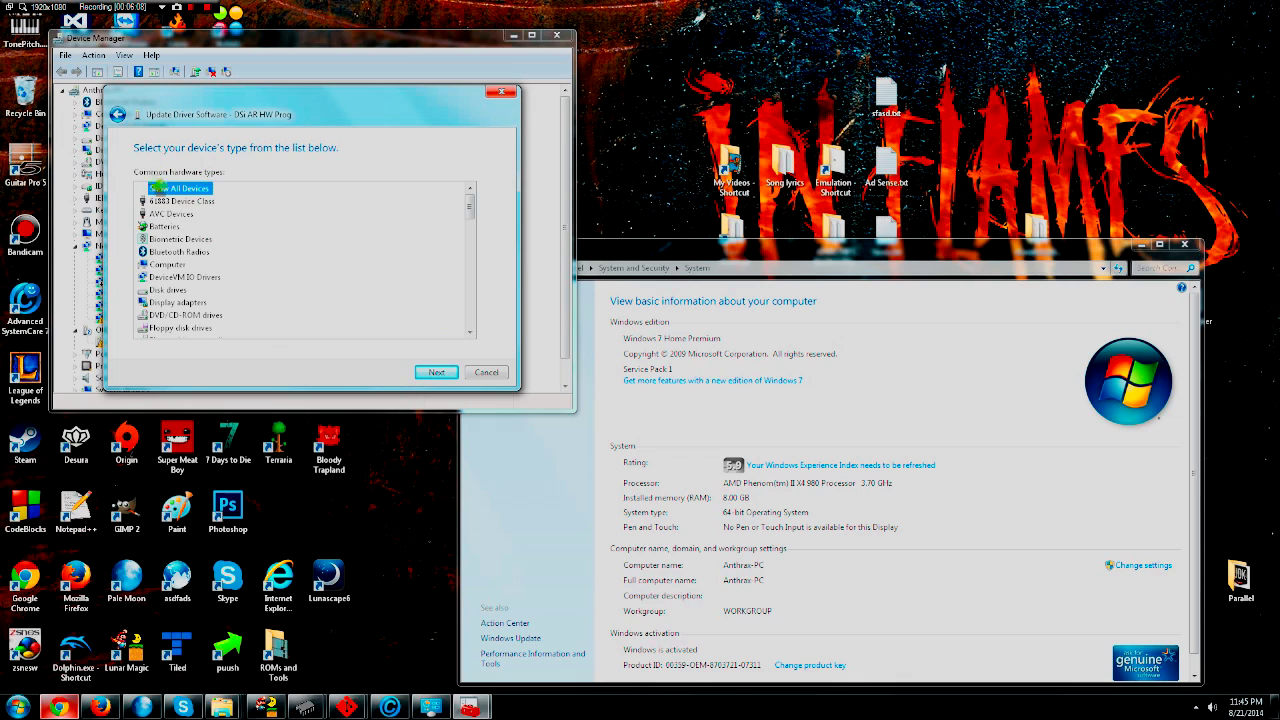
click(443, 372)
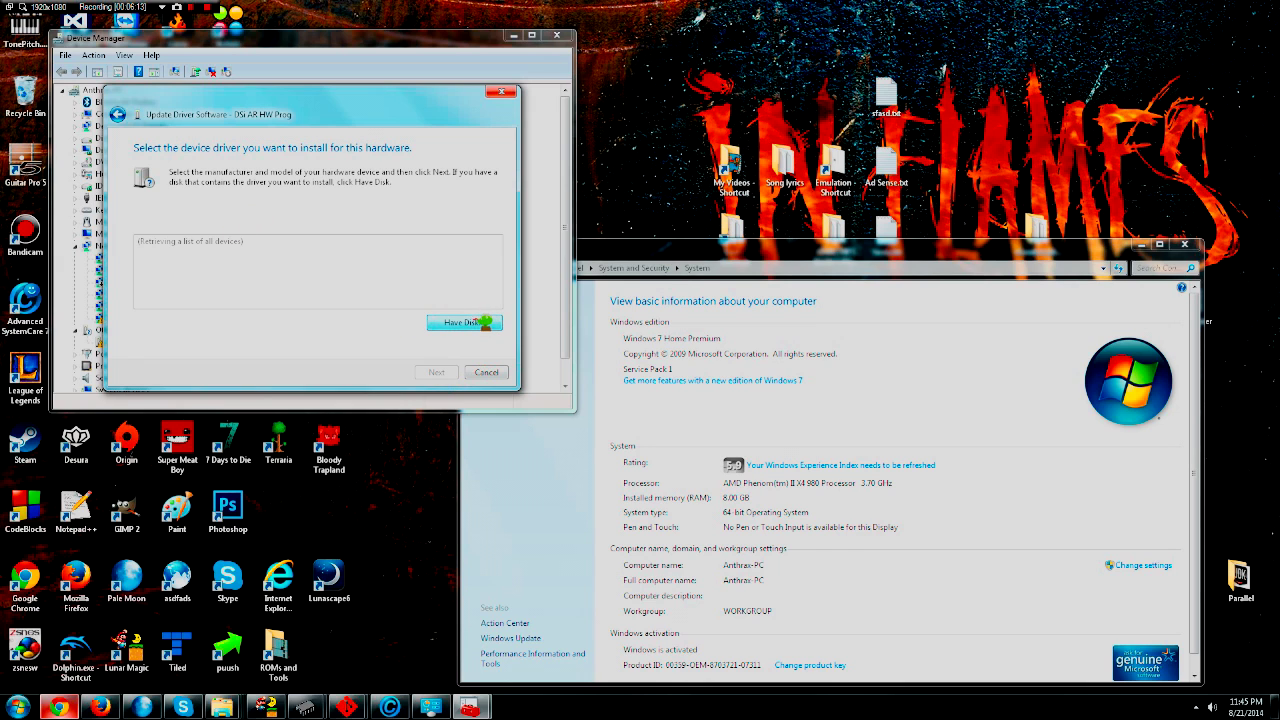
click(484, 323)
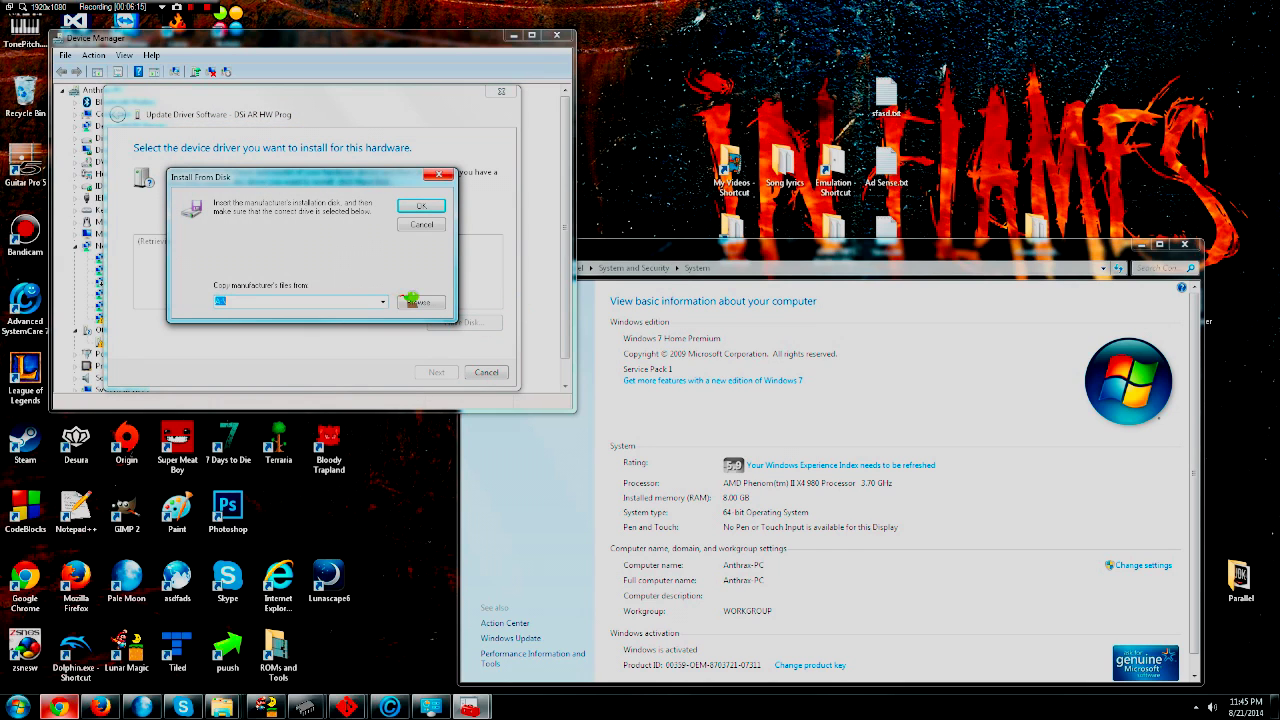
click(420, 303)
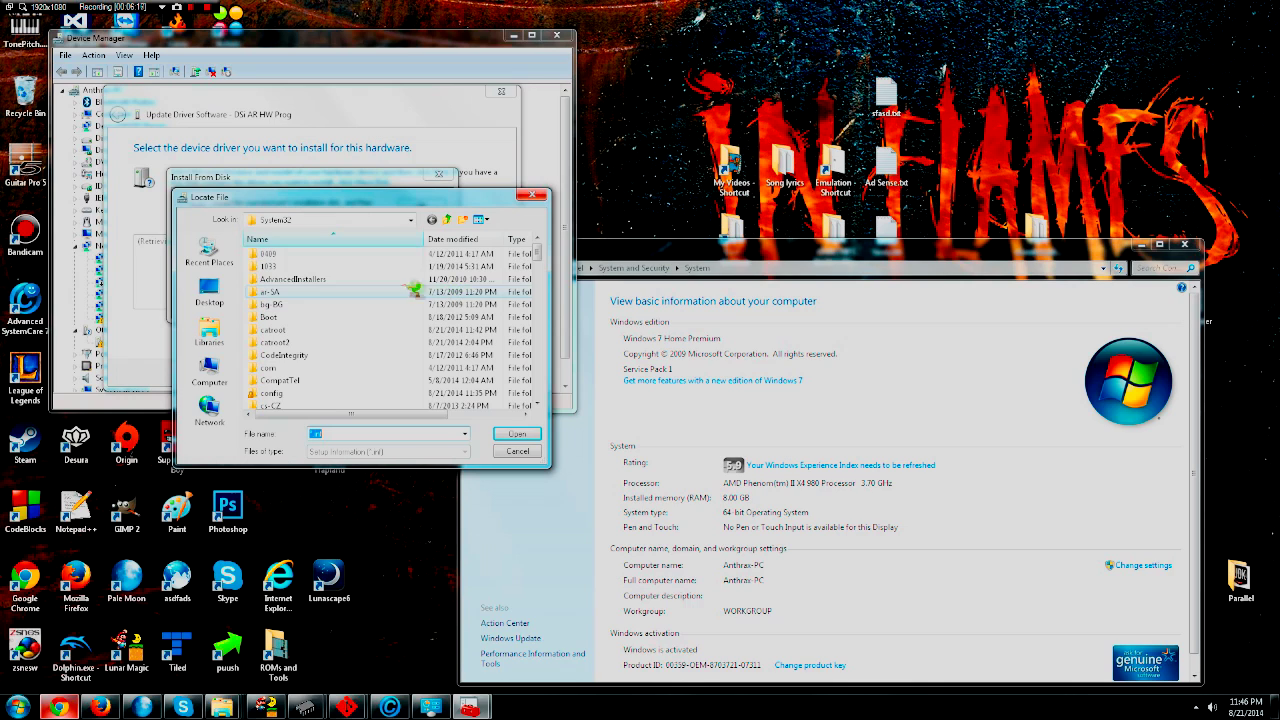
Browse to C:\Program Files (x86)\Datel\Action Replay DSi Code Manager\driver and select dsiarhwprog_x64.inf.
click(343, 220)
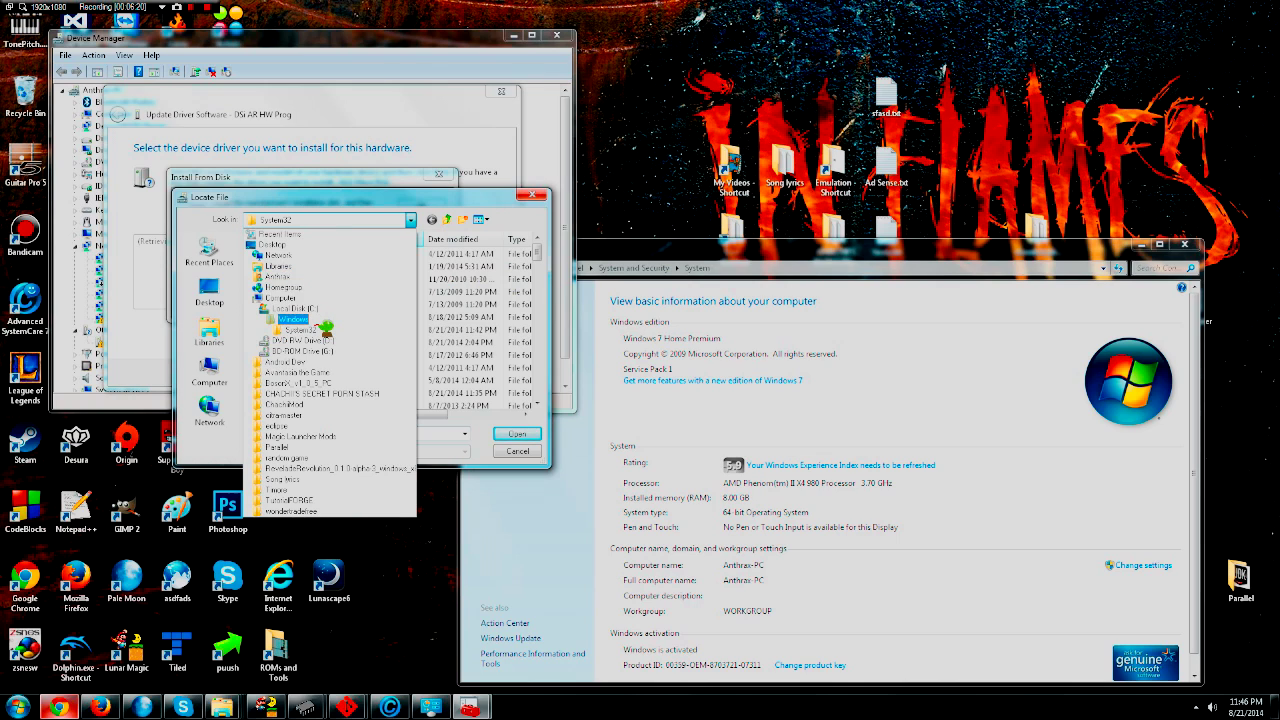
click(303, 308)
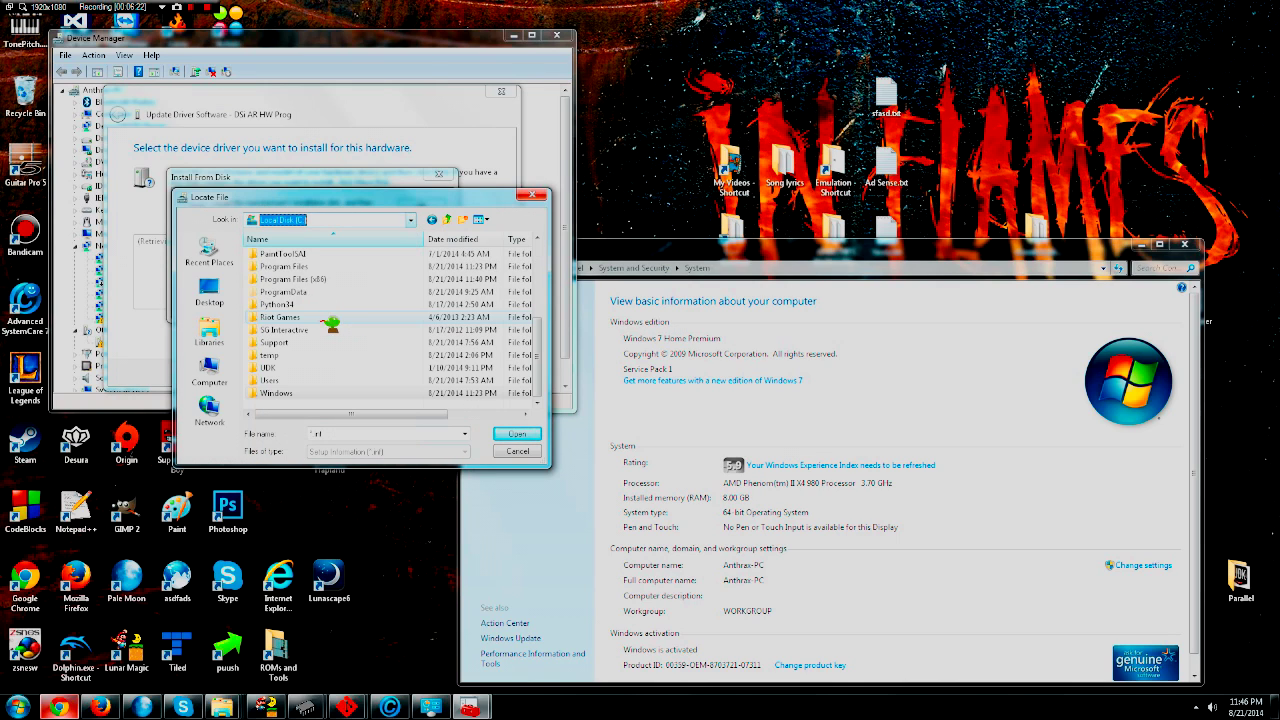
double_click(300, 279)
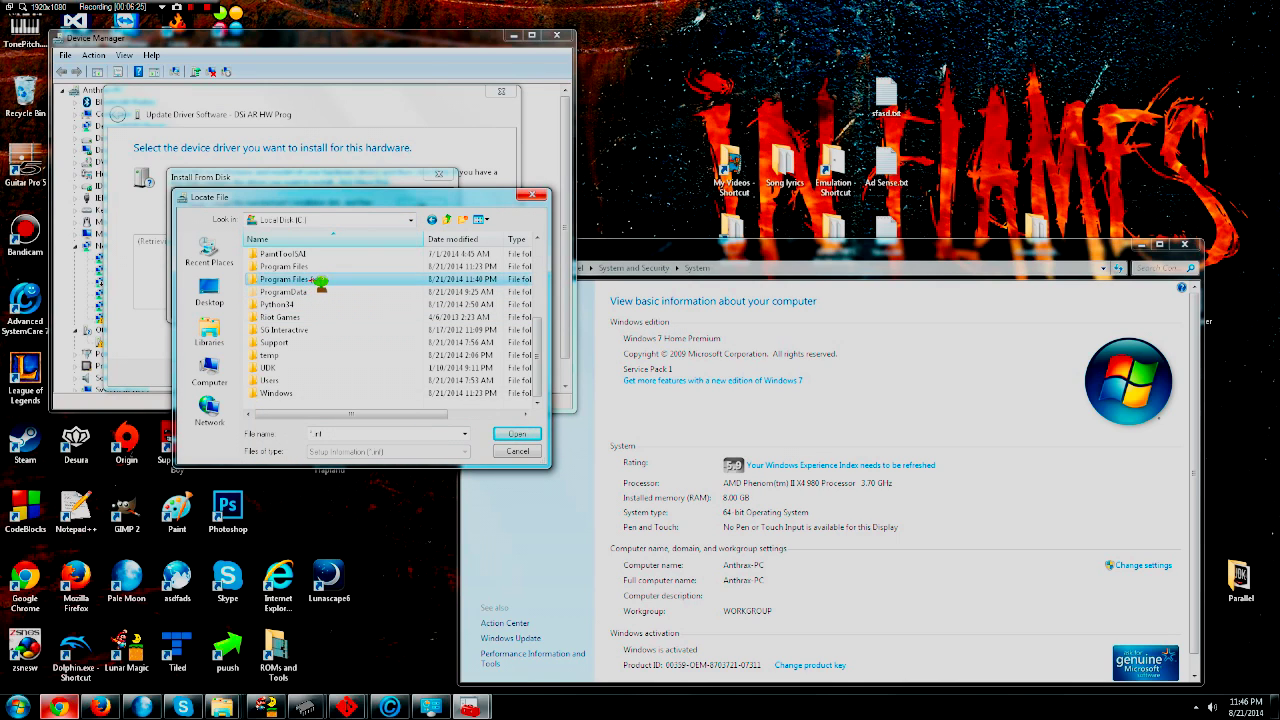
scroll(312, 355, down, 3)
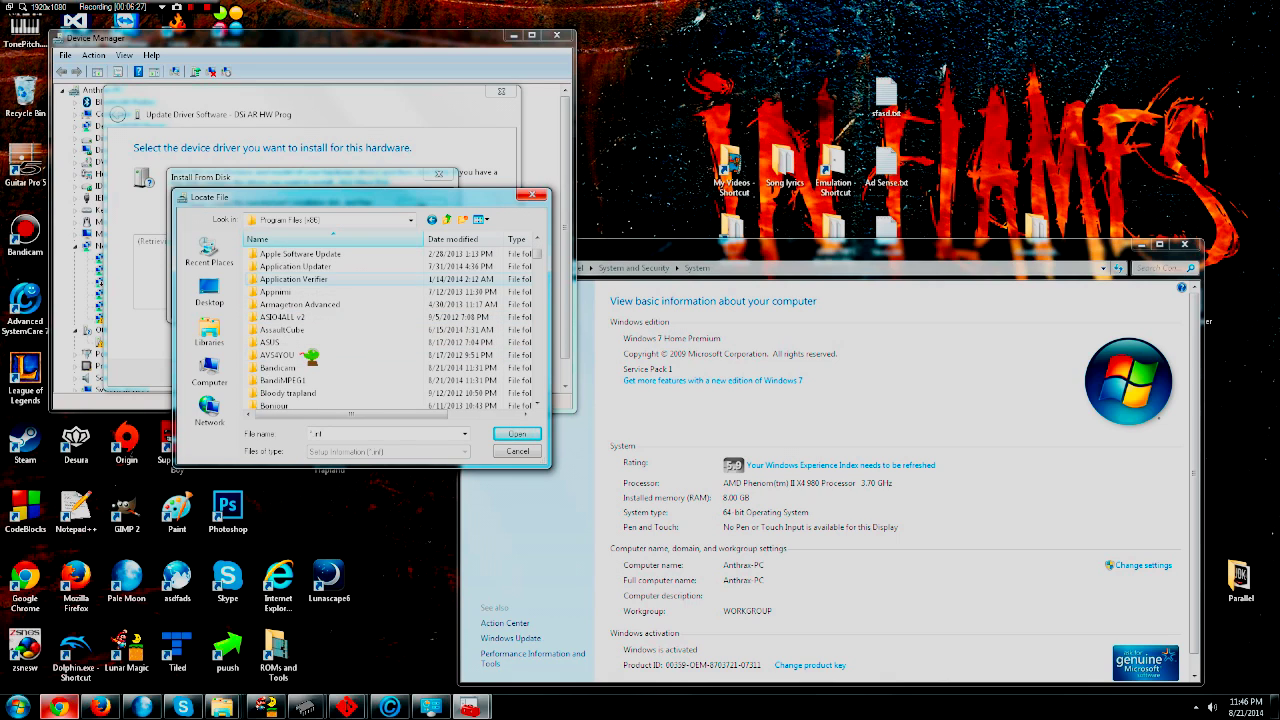
scroll(312, 355, down, 3)
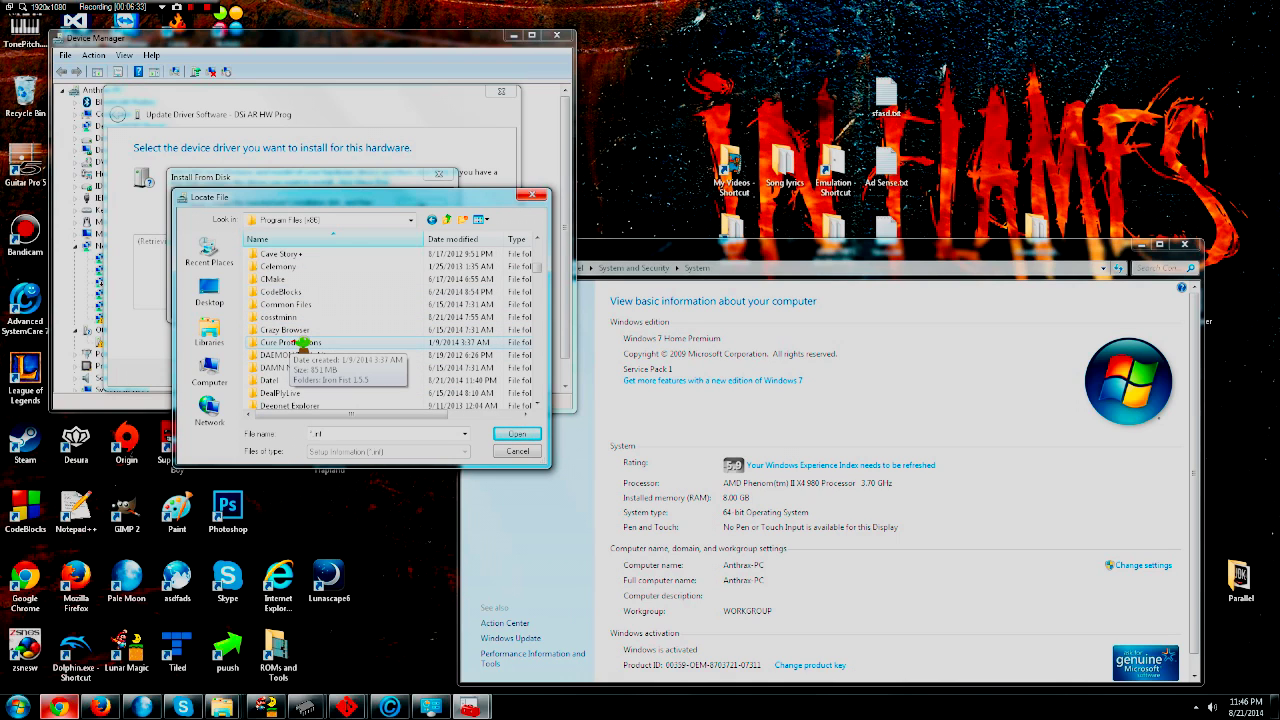
scroll(305, 345, down, 2)
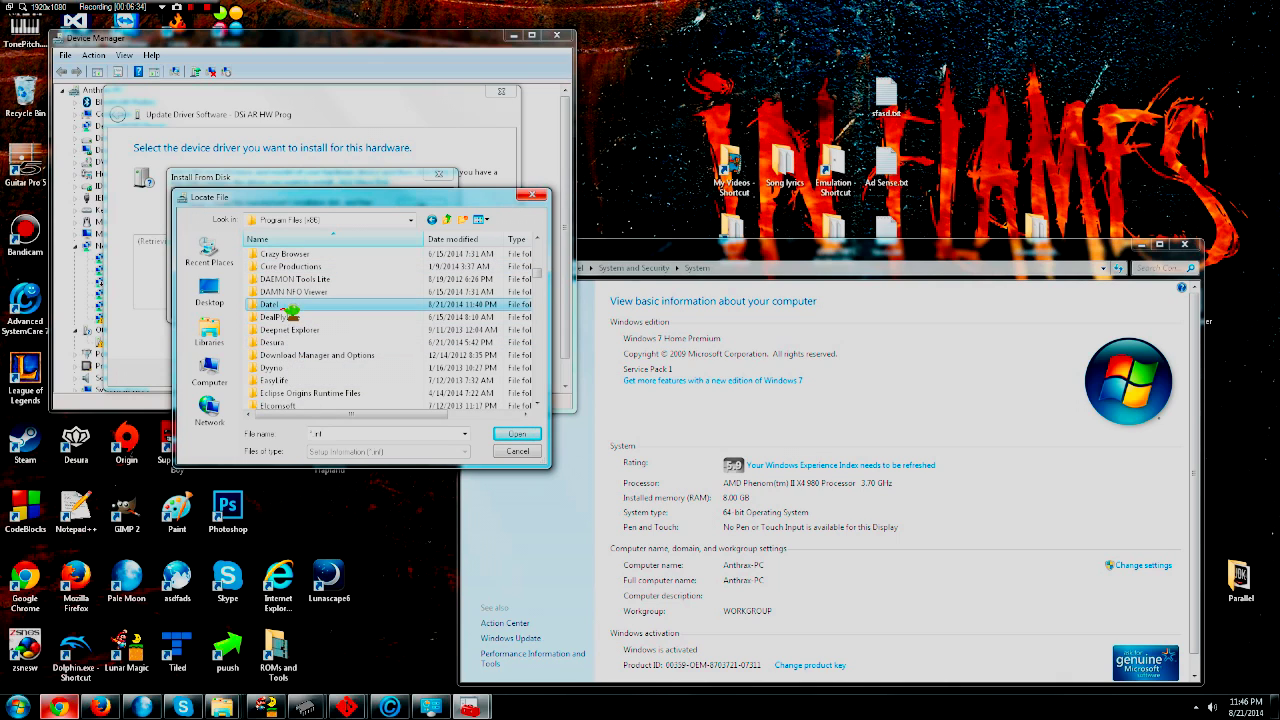
double_click(320, 304)
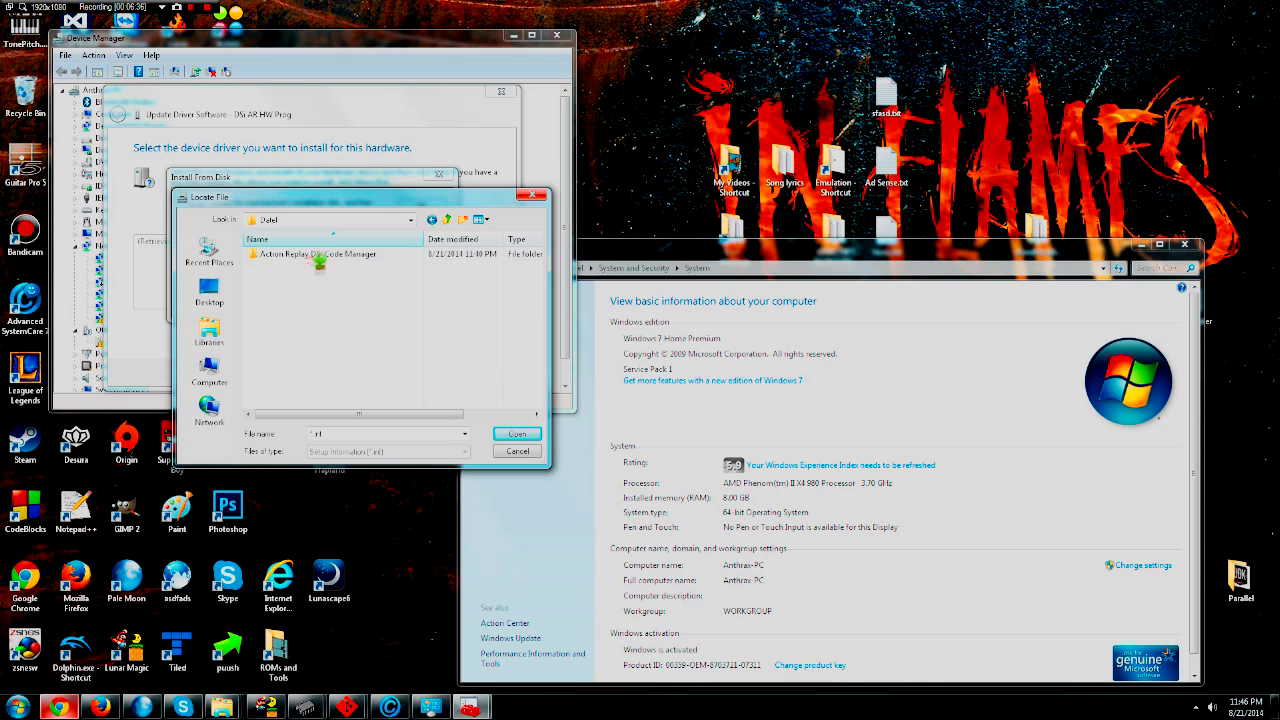
double_click(362, 255)
double_click(361, 256)
click(315, 256)
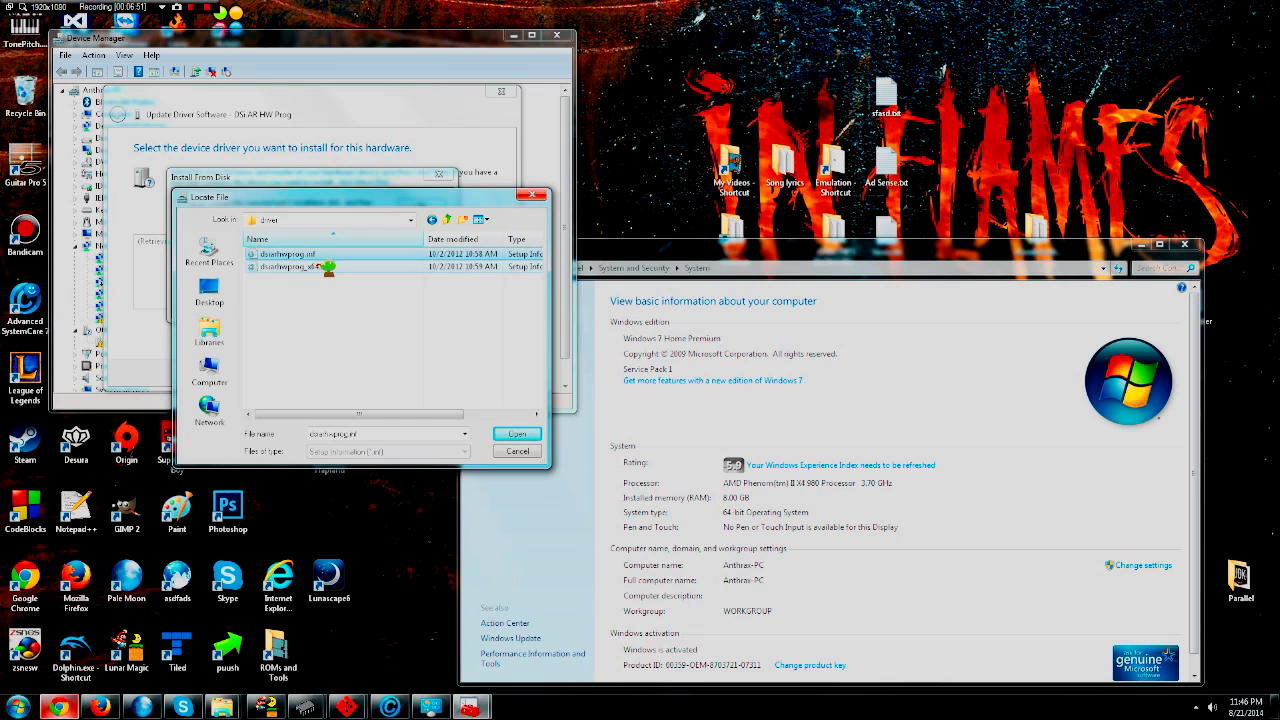
click(326, 266)
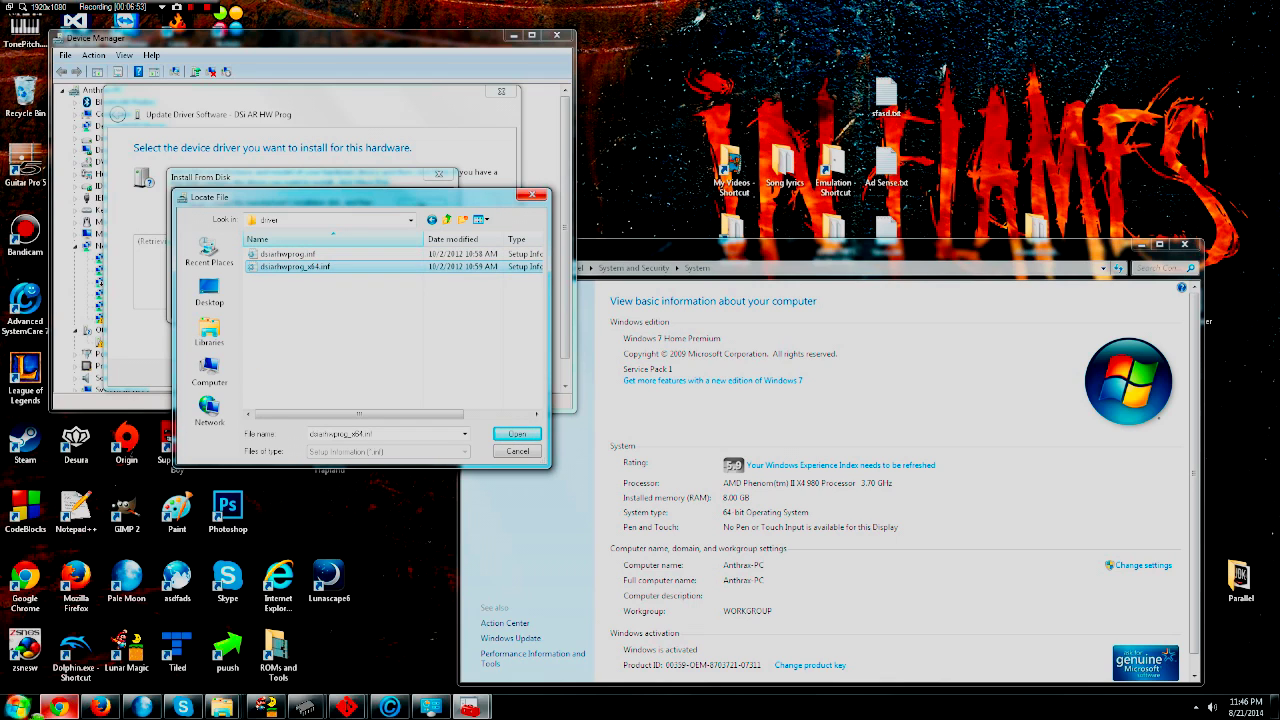
click(18, 707)
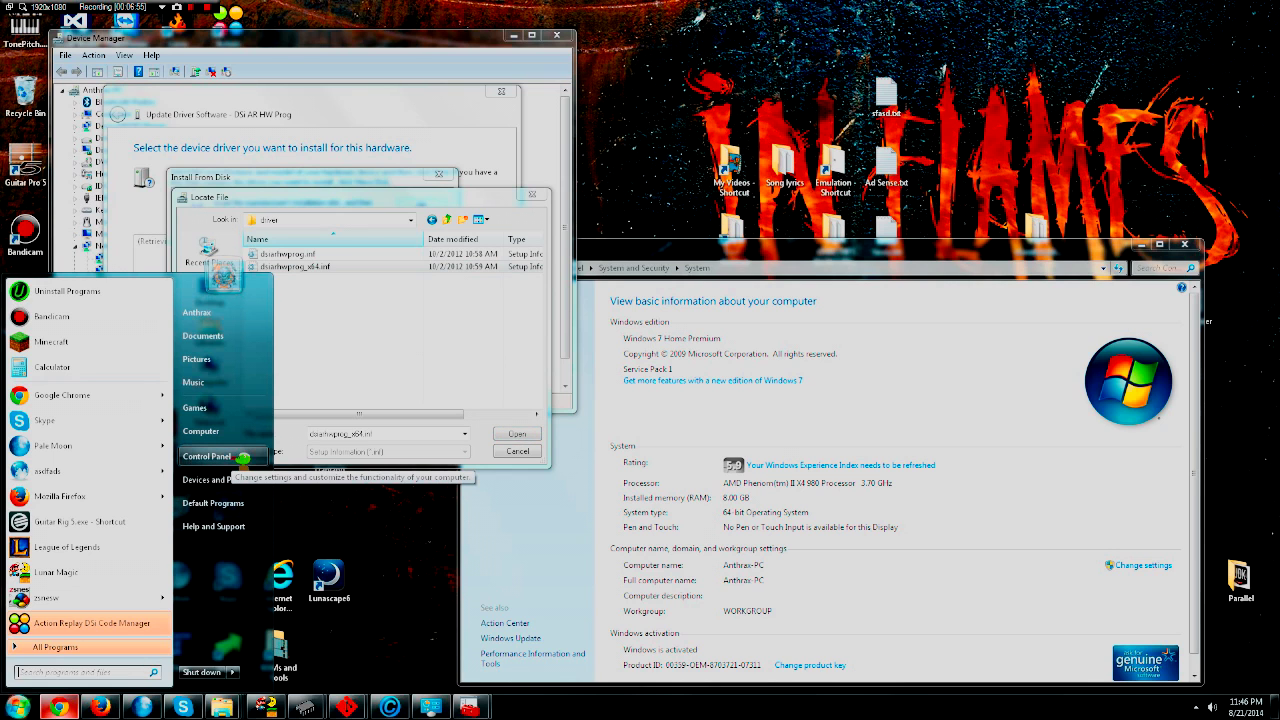
Confirm on the Control Panel System page that Windows is 64-bit, then accept dsiarhwprog_x64.inf.
click(207, 456)
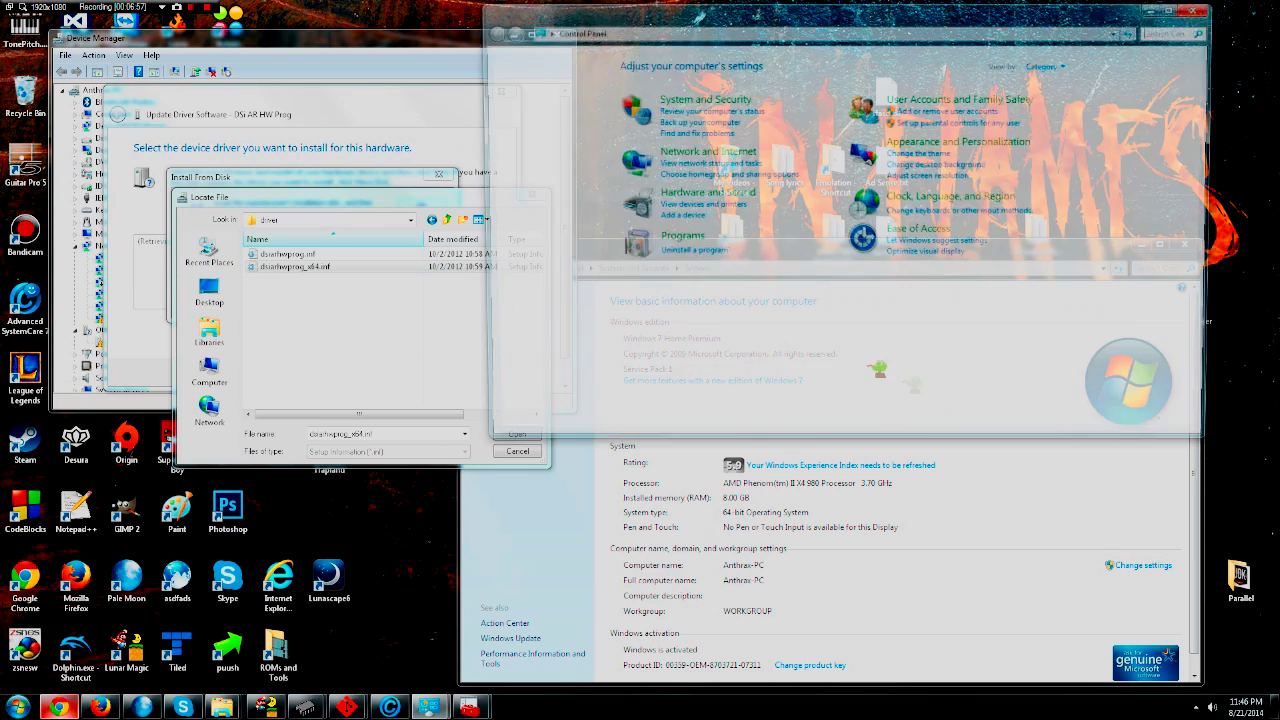
click(740, 98)
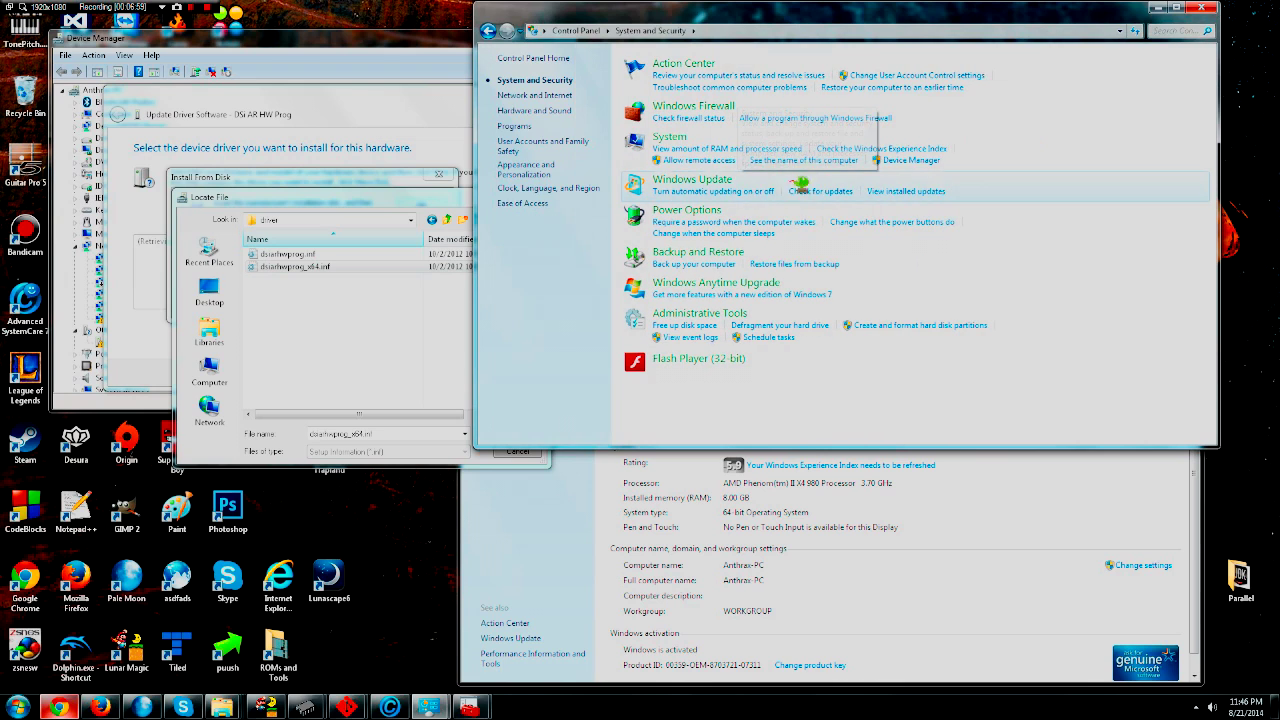
click(669, 139)
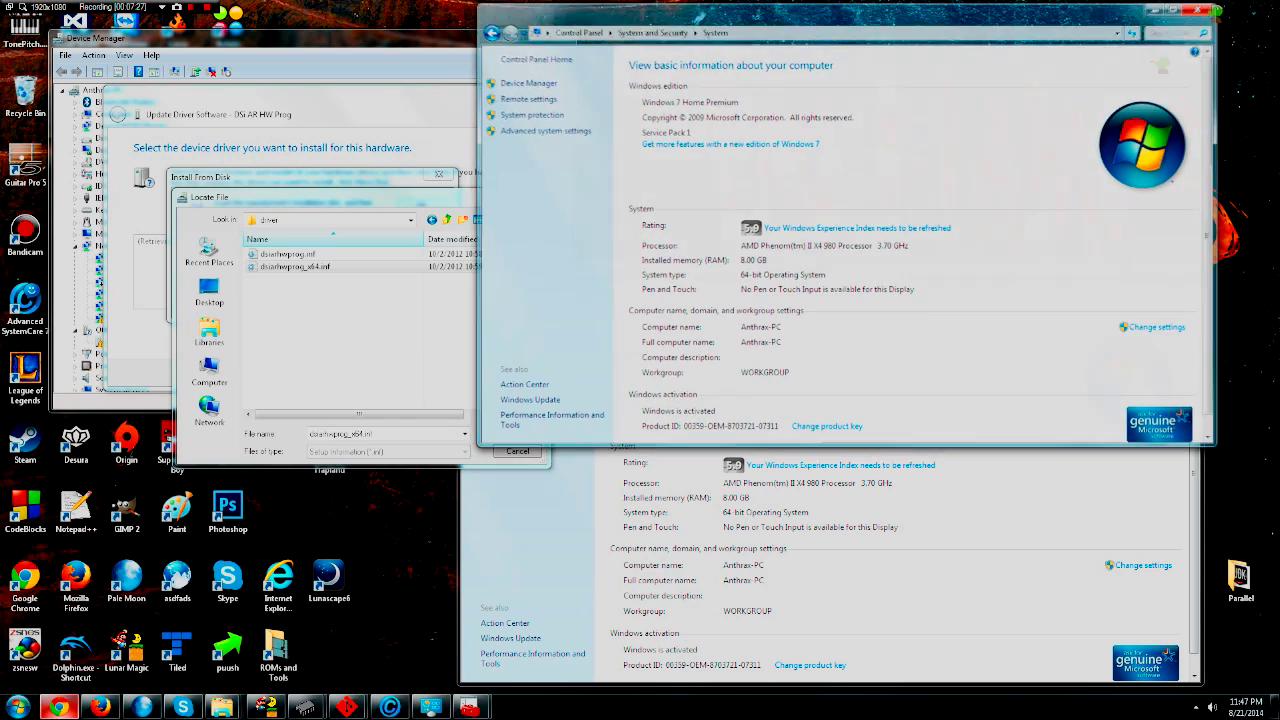
double_click(338, 267)
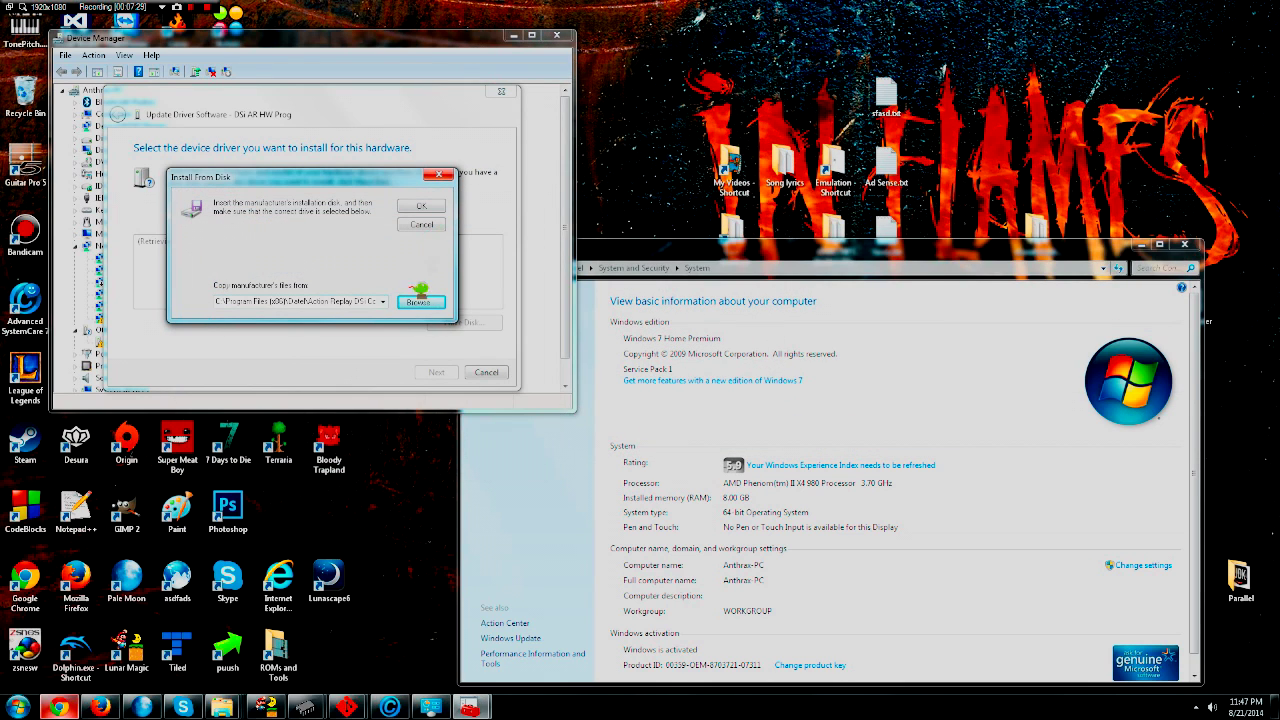
Install the DSi AR HW Programmer Device driver from disk, always trusting Datel Design & Development software.
click(425, 206)
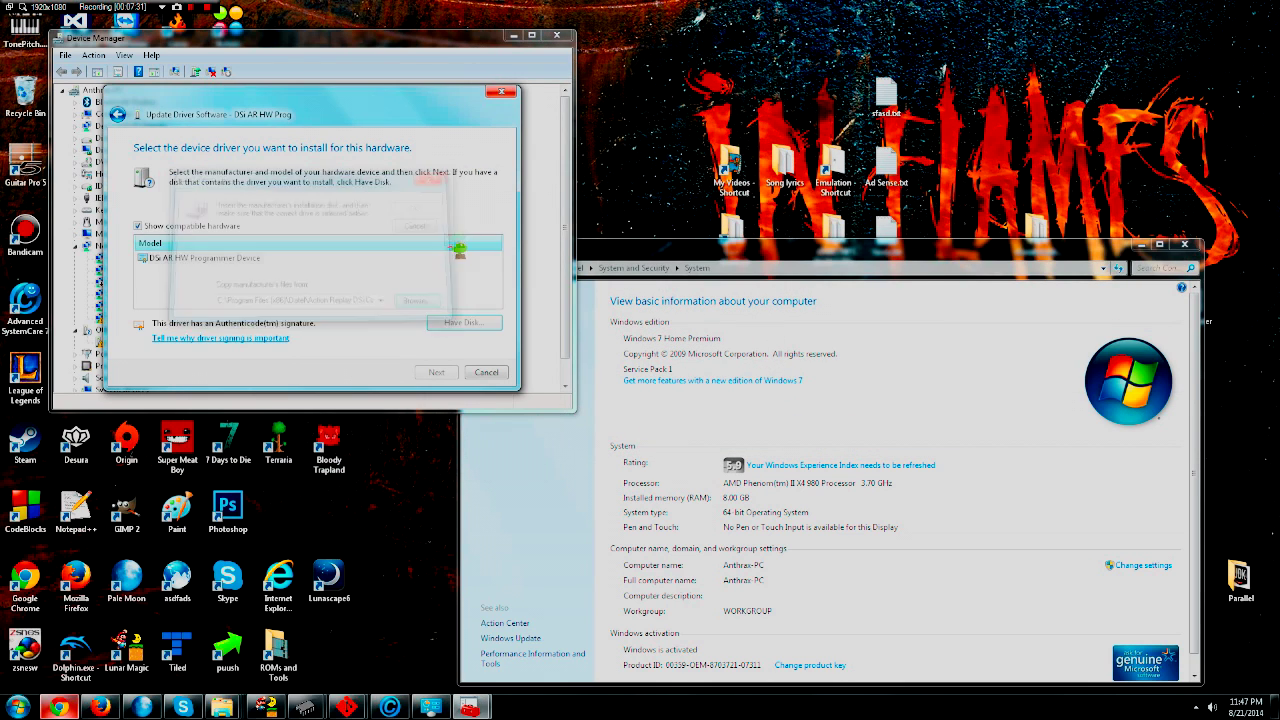
click(436, 371)
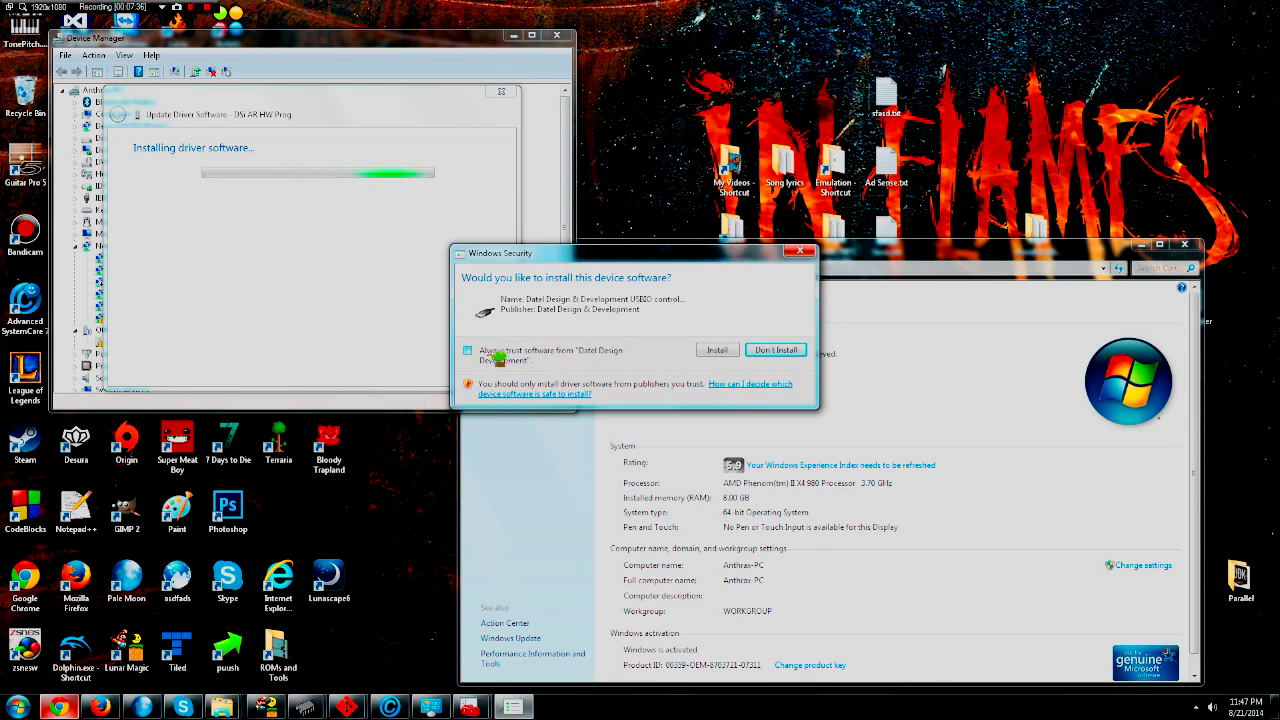
click(476, 352)
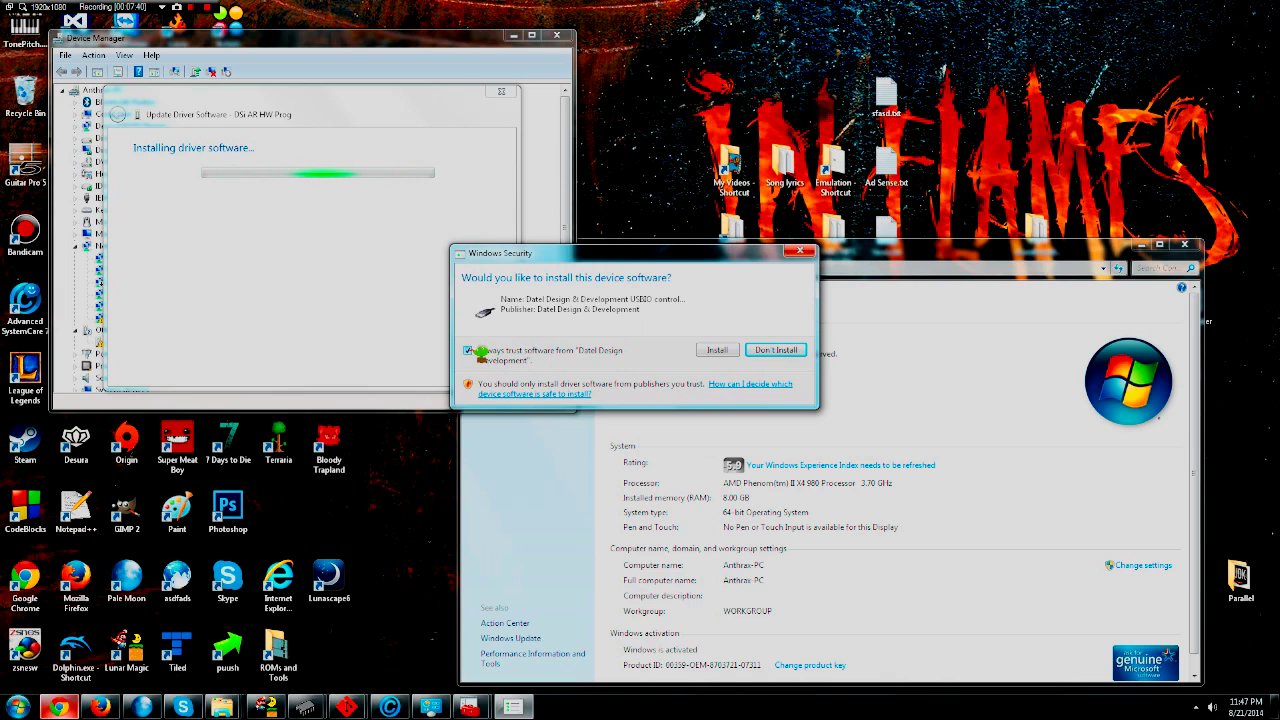
click(720, 350)
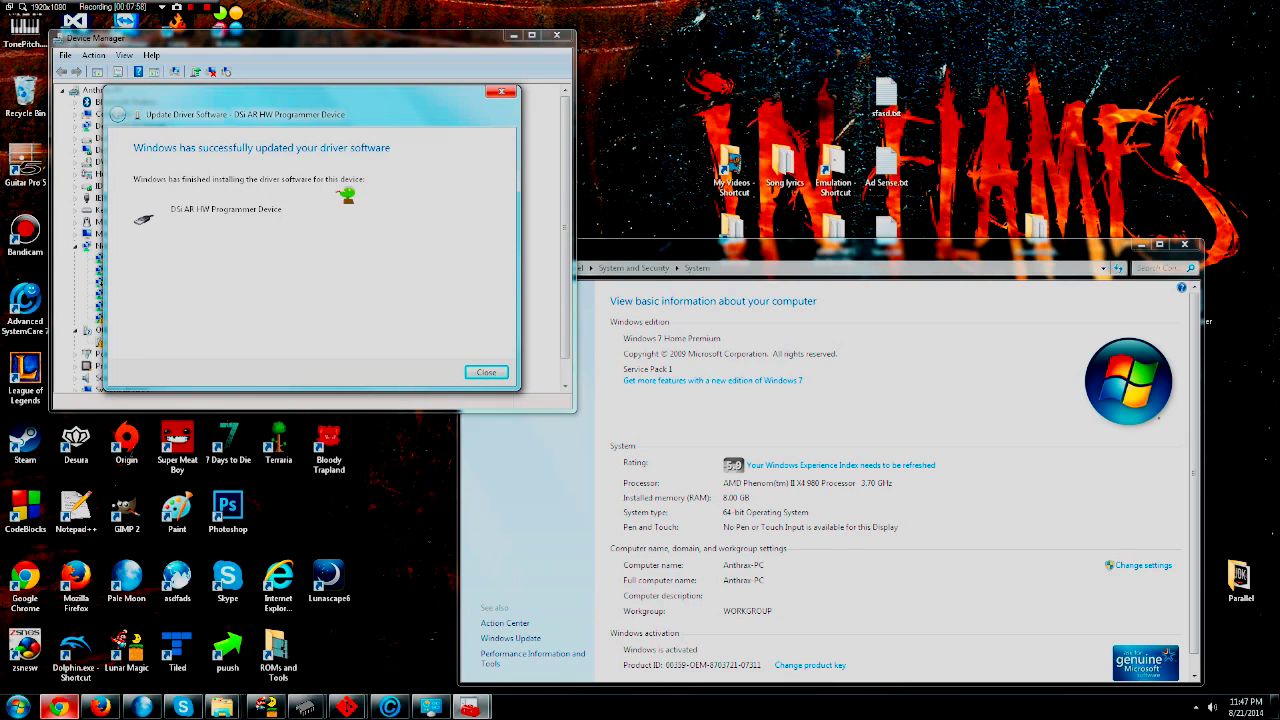
Close the finished driver wizard, show the desktop, and launch Action Replay DSi Code Manager.
click(486, 372)
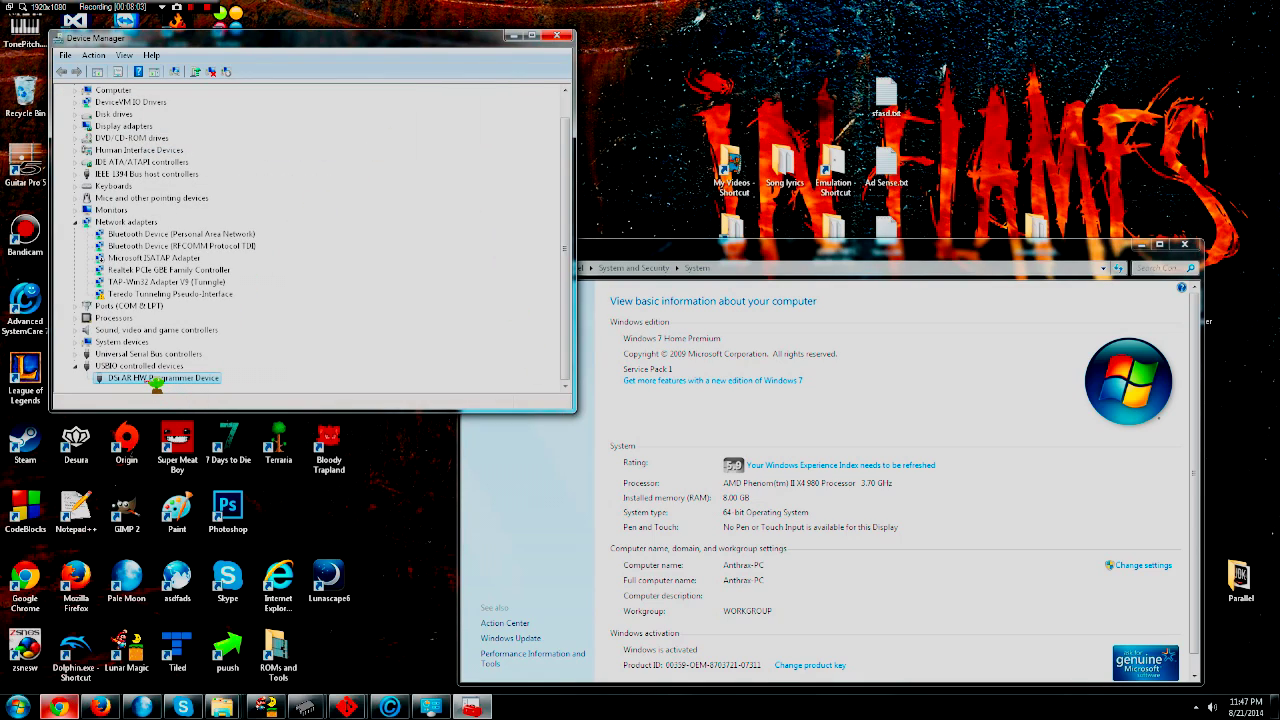
key(super+d)
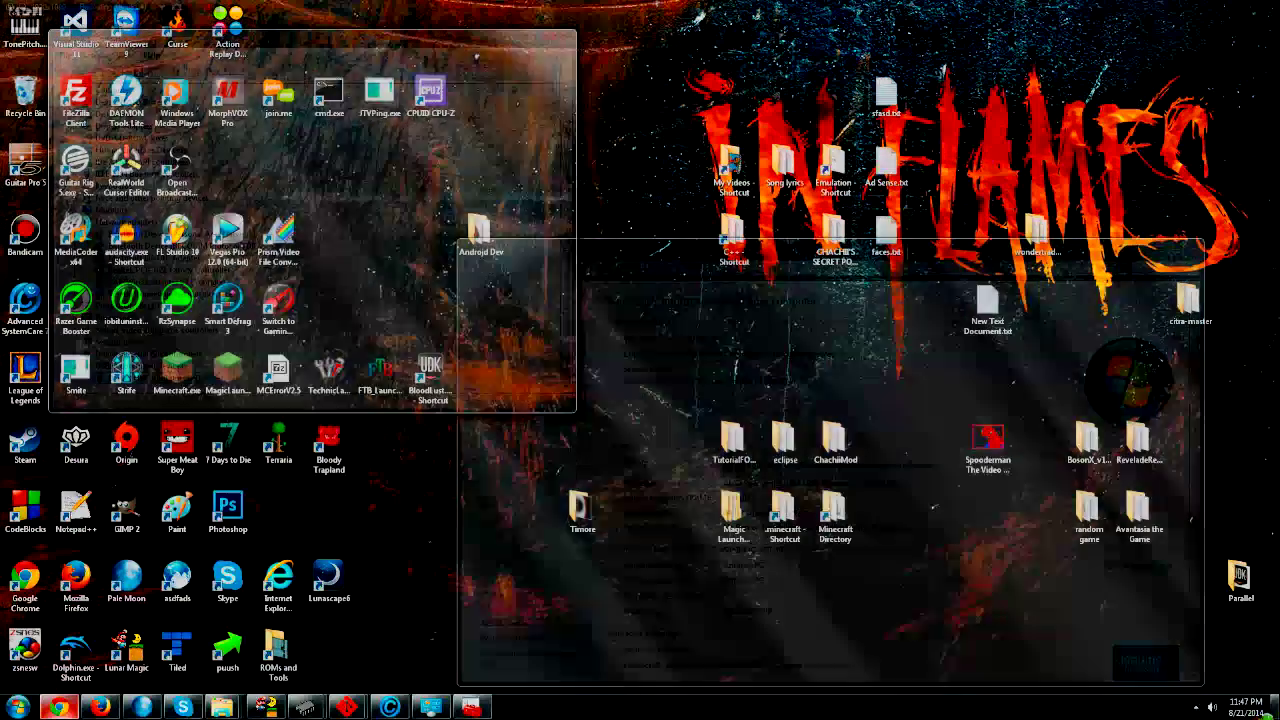
double_click(227, 28)
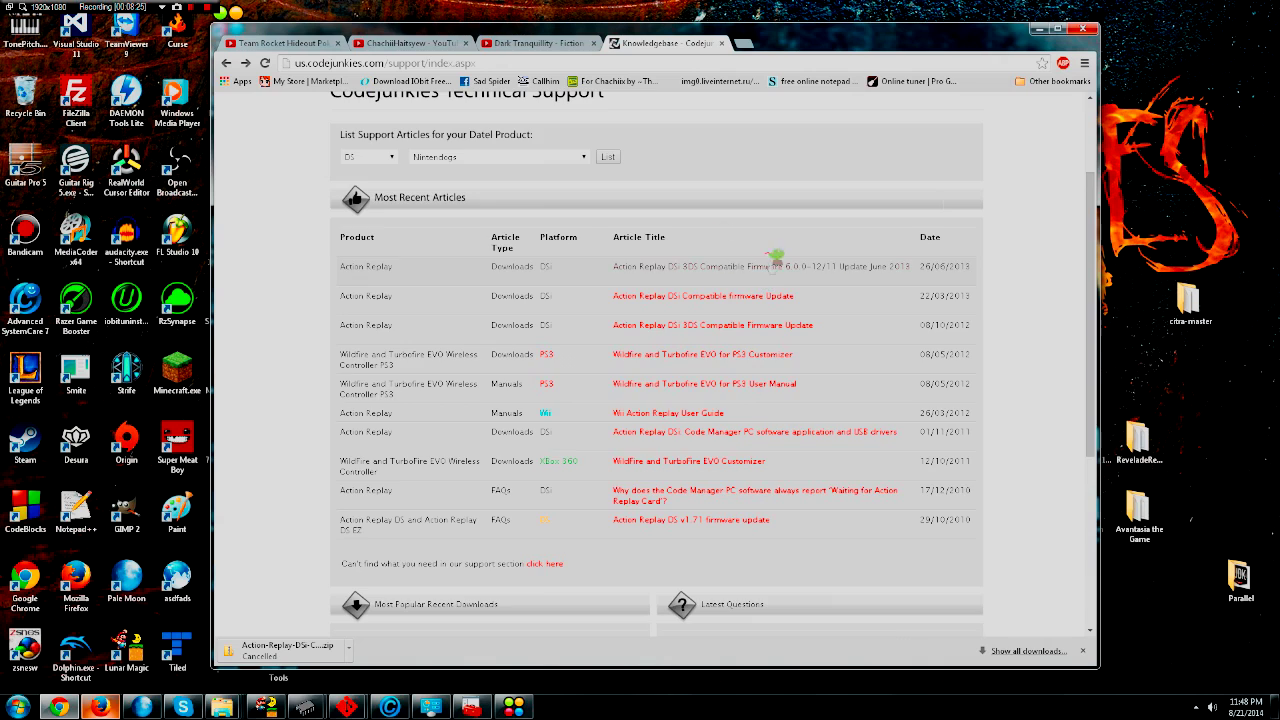
Scroll up the CodeJunkies Technical Support page to view its most recent Action Replay articles.
scroll(615, 260, up, 3)
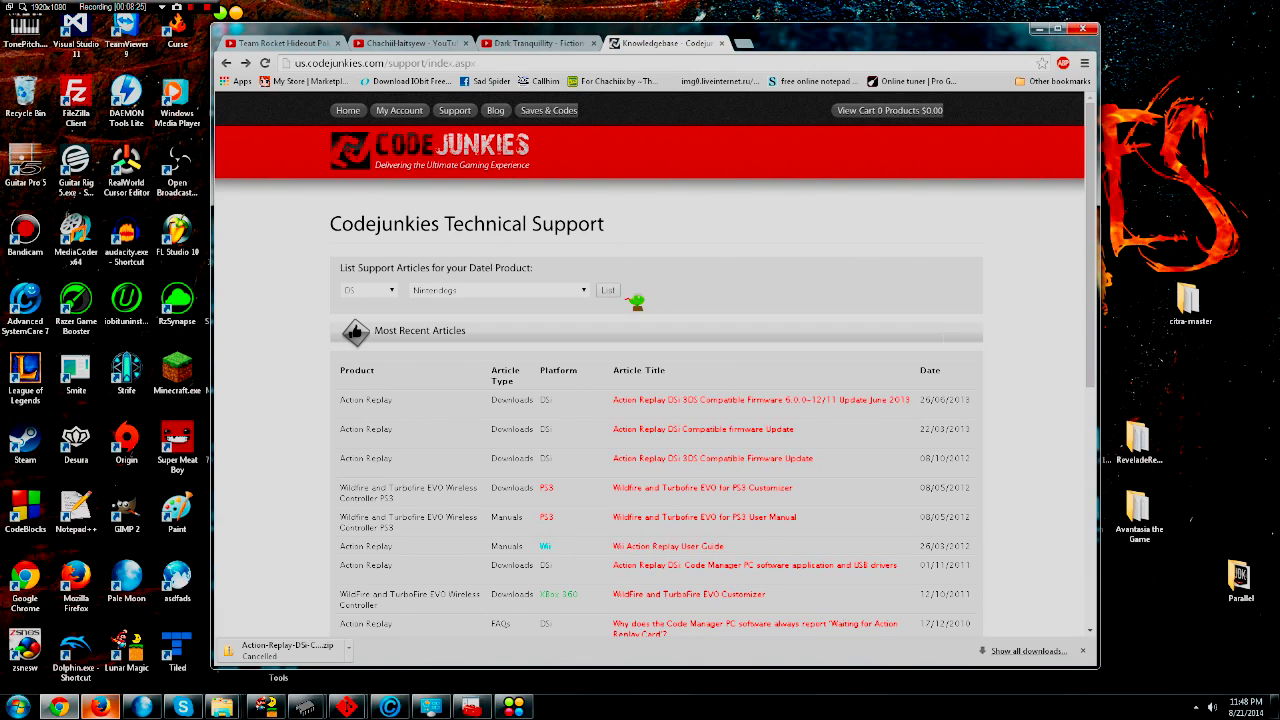
scroll(451, 400, down, 1)
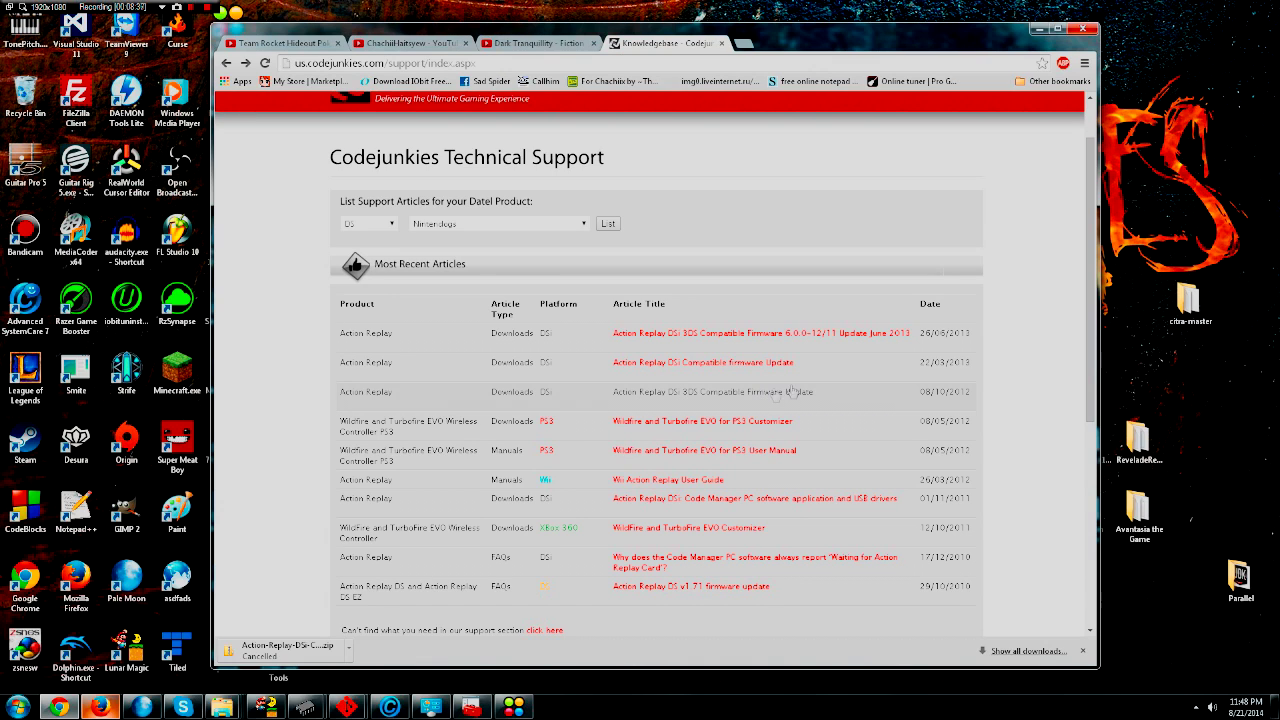
click(716, 405)
Open the 'Action Replay DSi 3DS Compatible Firmware 6.0.0-12/11 Update June 2013' article and review its download.
click(688, 337)
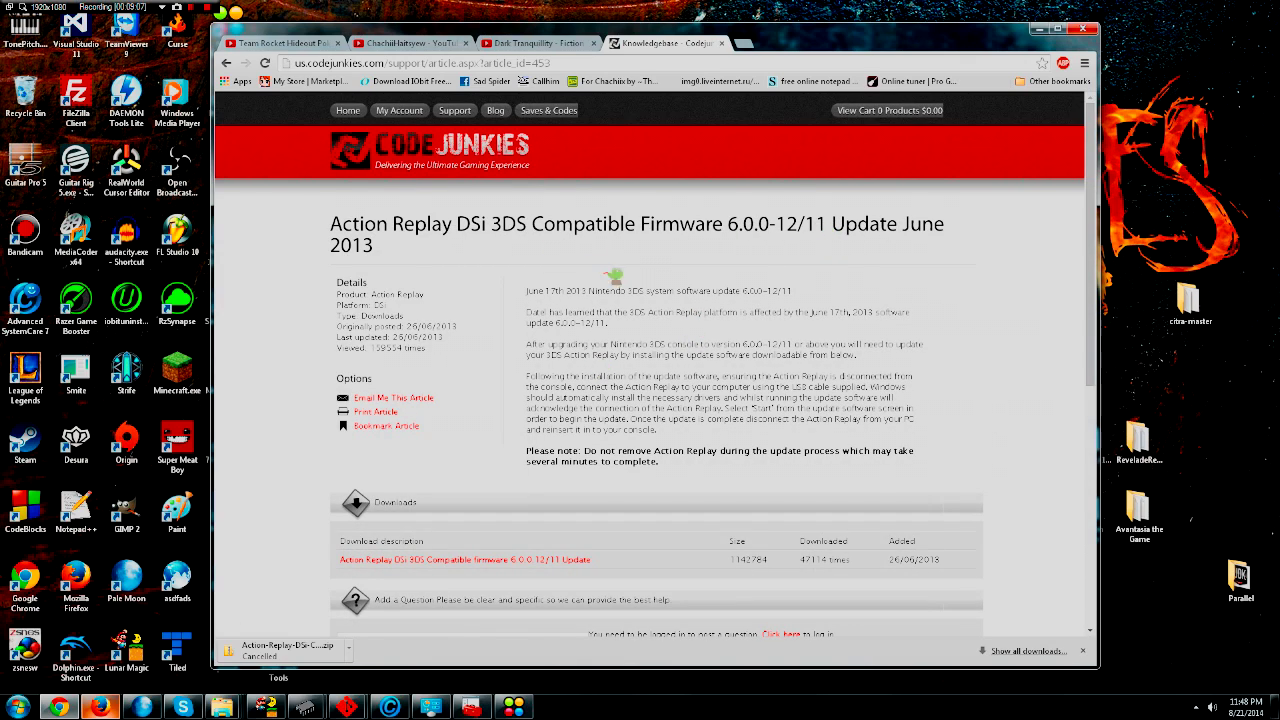
scroll(613, 277, down, 2)
scroll(613, 288, down, 2)
scroll(614, 288, up, 4)
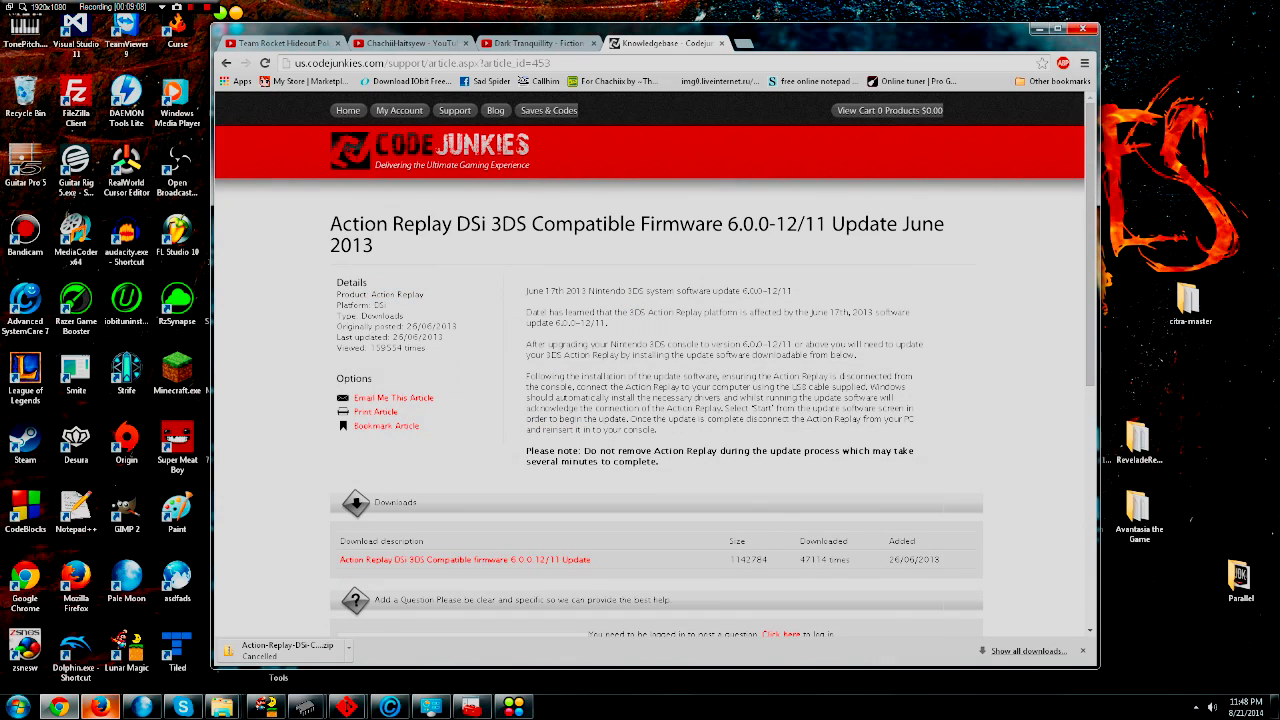